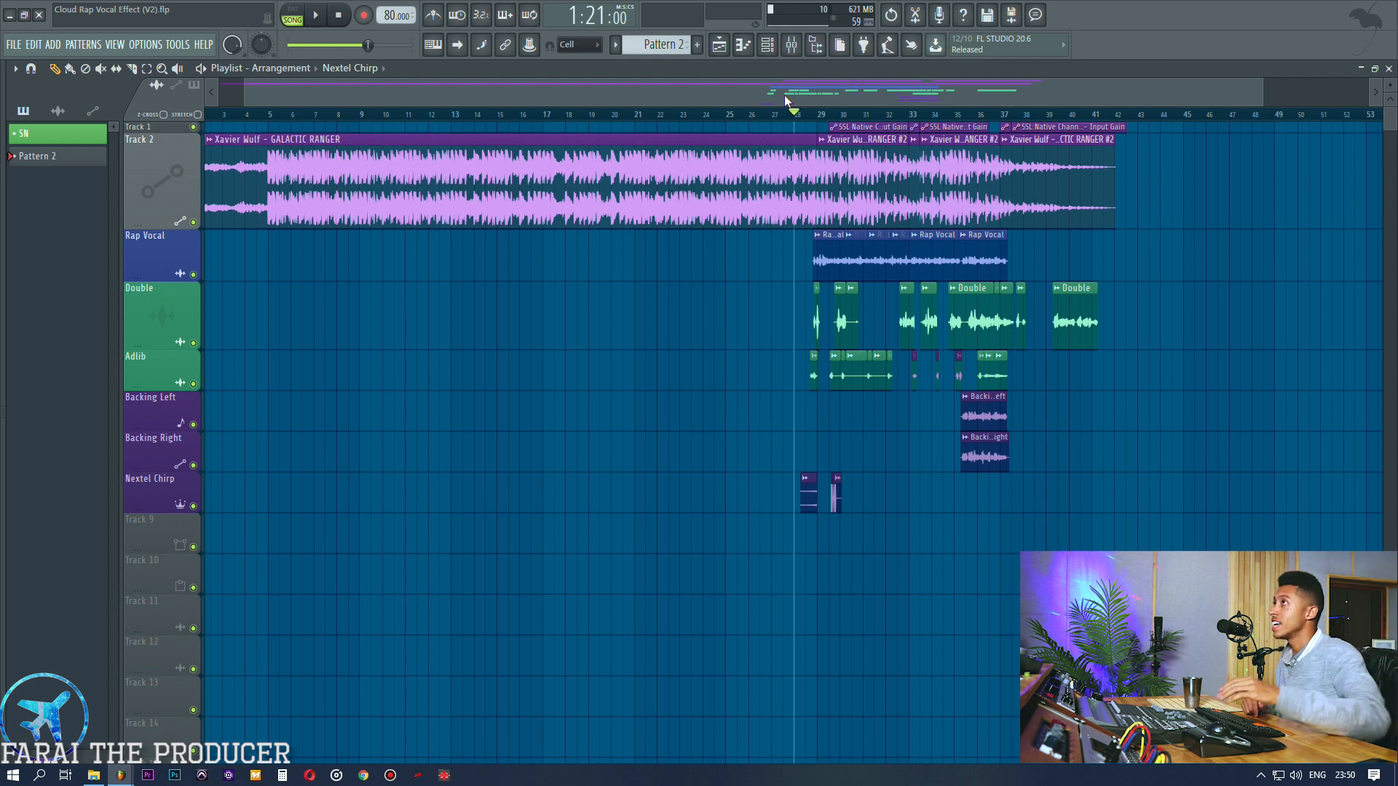
Play the arrangement from bar 28, with the vocal, double and adlib clips in view.
{"action": "left_click_drag", "start_coordinate": [786, 101], "coordinate": [824, 100]}
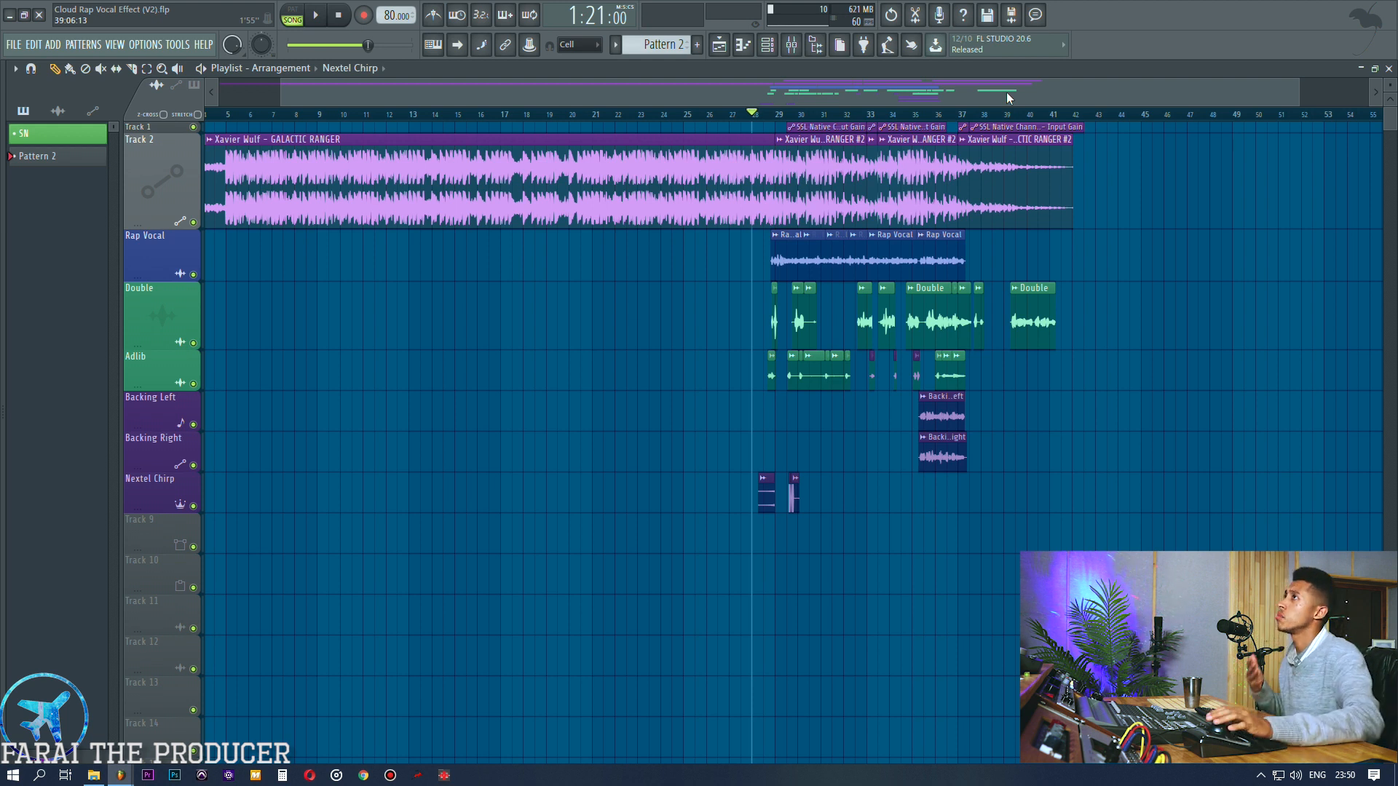
{"action": "scroll", "coordinate": [1006, 91], "scroll_direction": "up", "scroll_amount": 3}
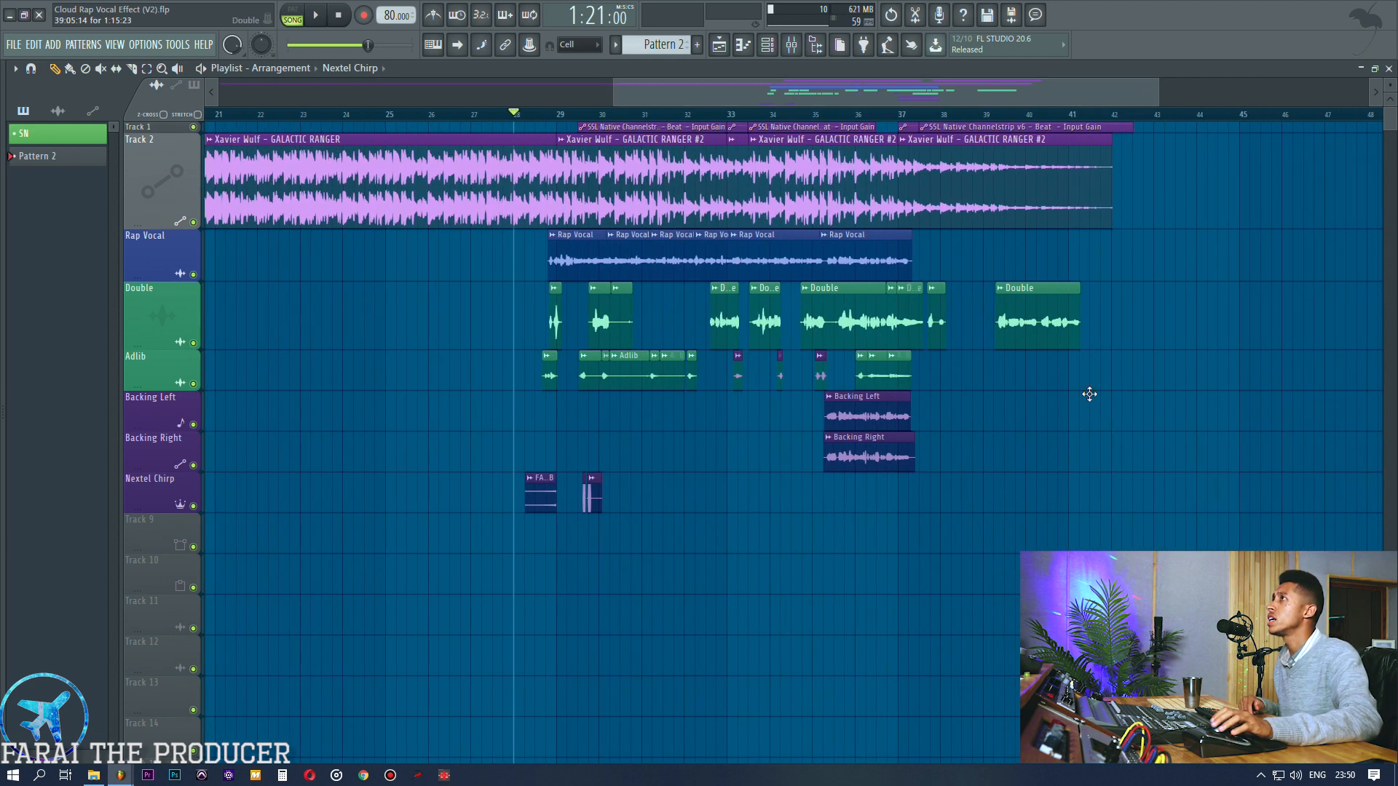
{"action": "left_click_drag", "start_coordinate": [354, 158], "coordinate": [564, 196]}
{"action": "left_click", "coordinate": [371, 299], "text": "ctrl"}
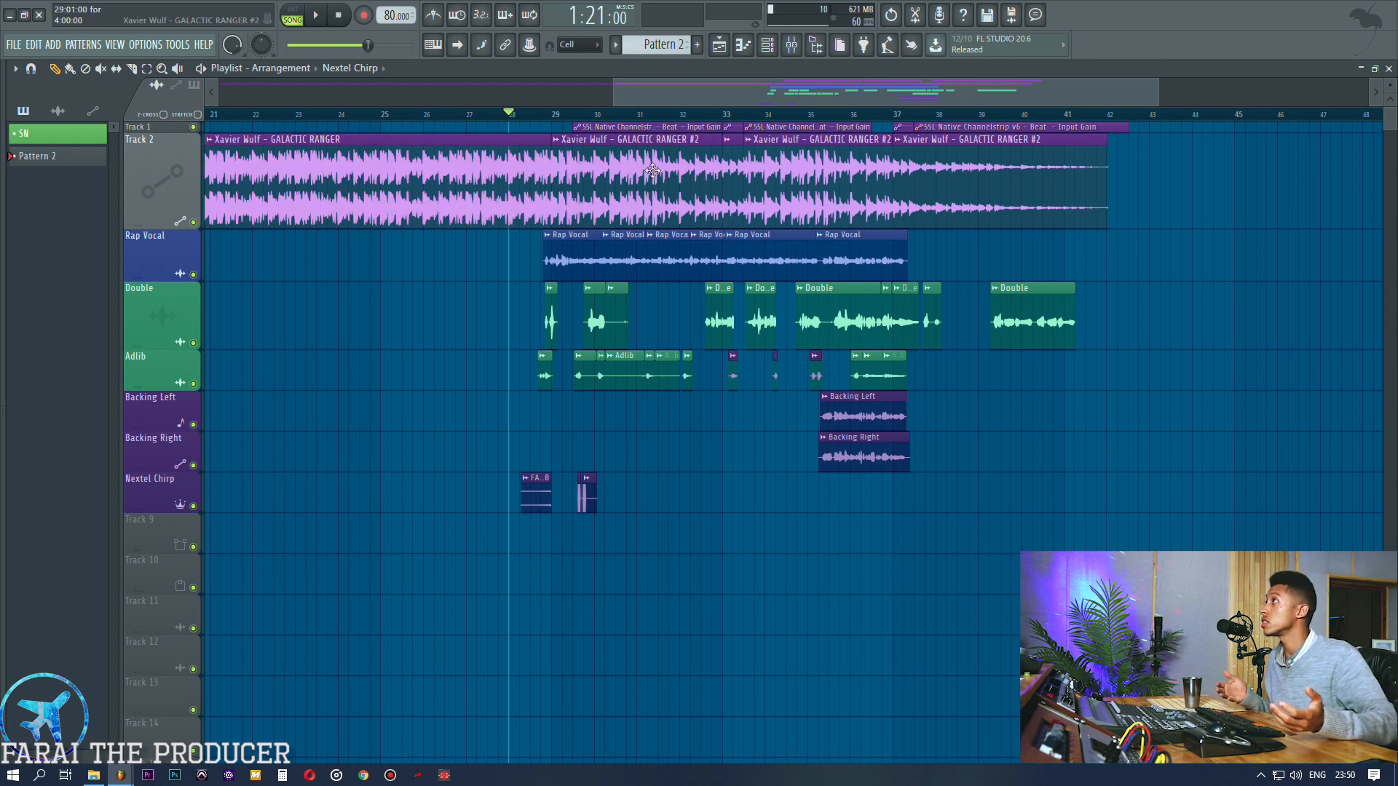
{"action": "left_click_drag", "start_coordinate": [666, 90], "coordinate": [678, 91]}
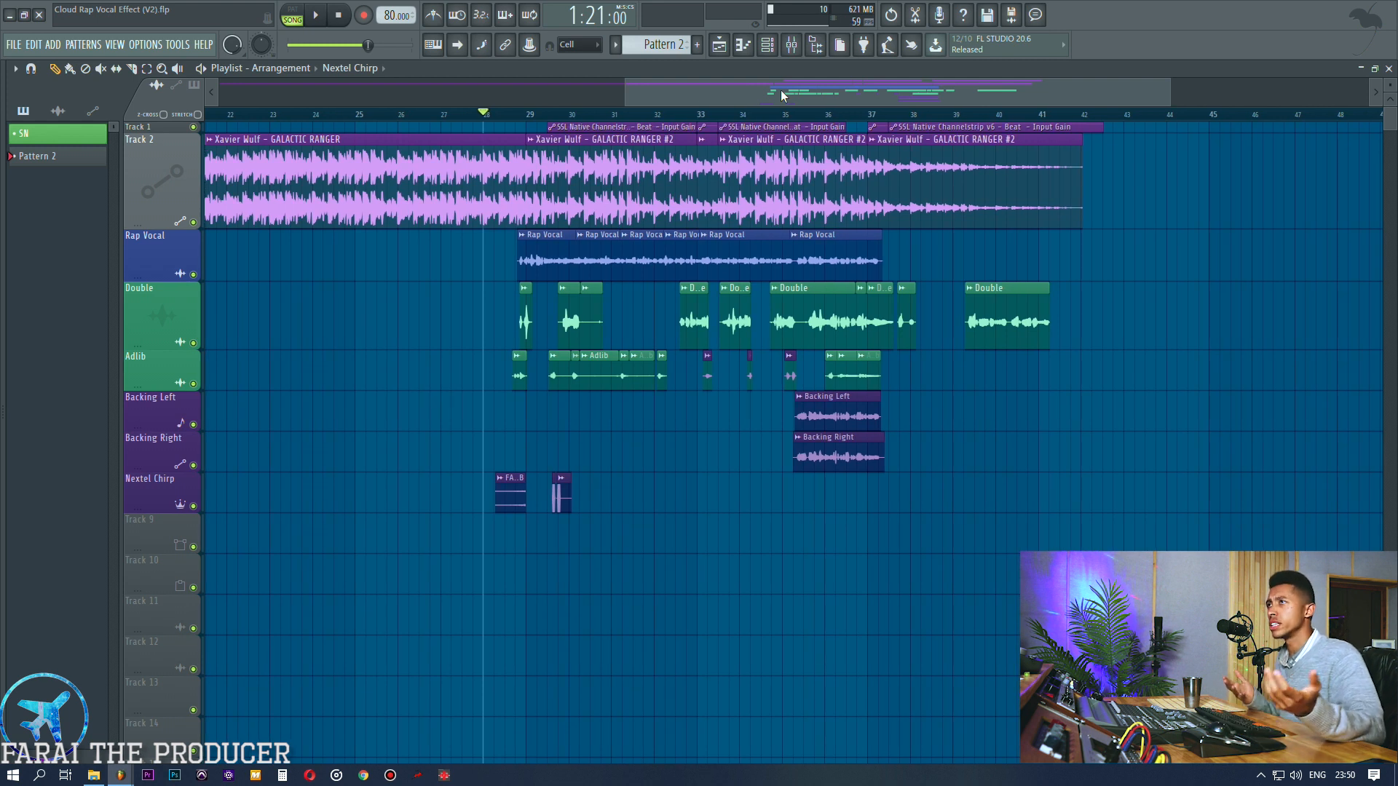
{"action": "key", "text": "space"}
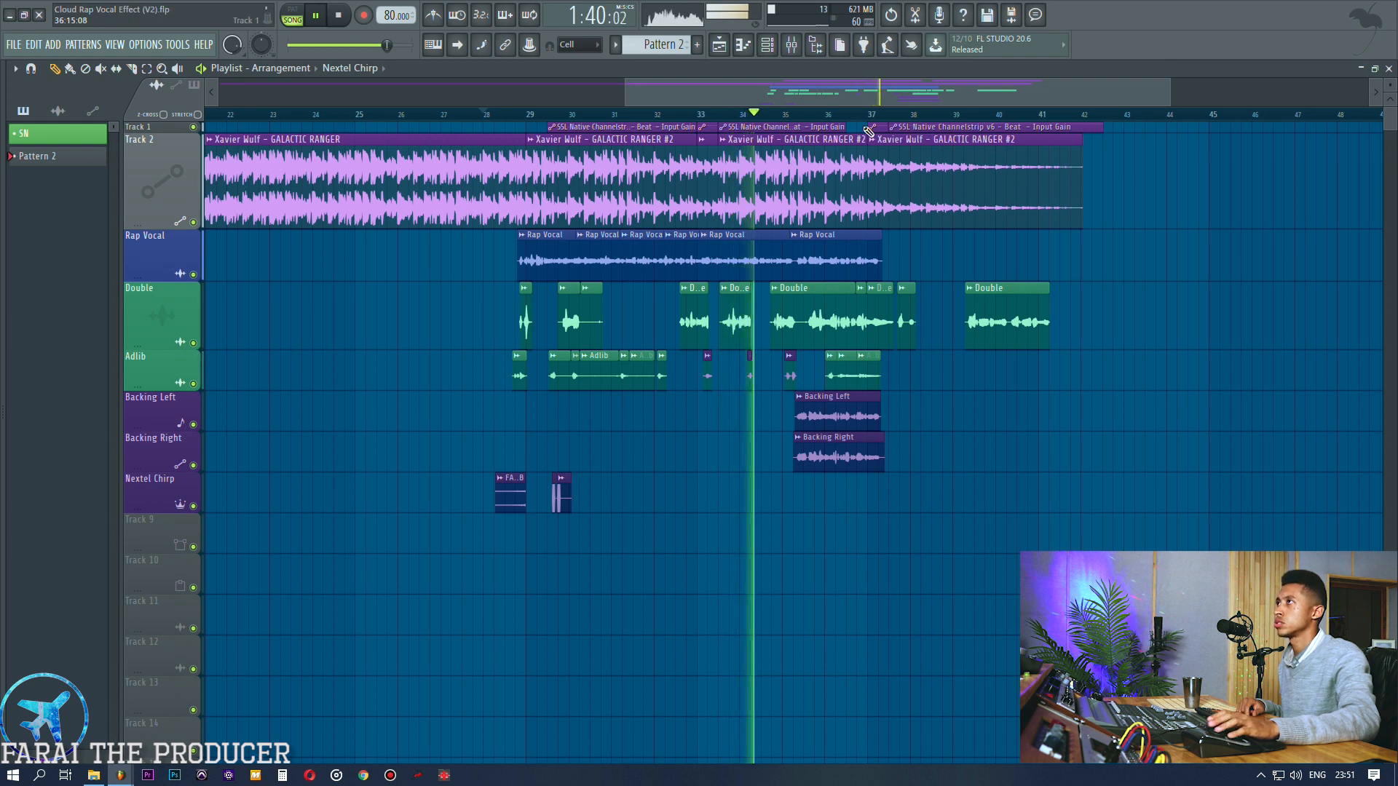
Examine the Double track's mixer channel and effect chain during playback, then return to the playlist and stop playback.
{"action": "left_click", "coordinate": [791, 44]}
{"action": "left_click", "coordinate": [376, 252]}
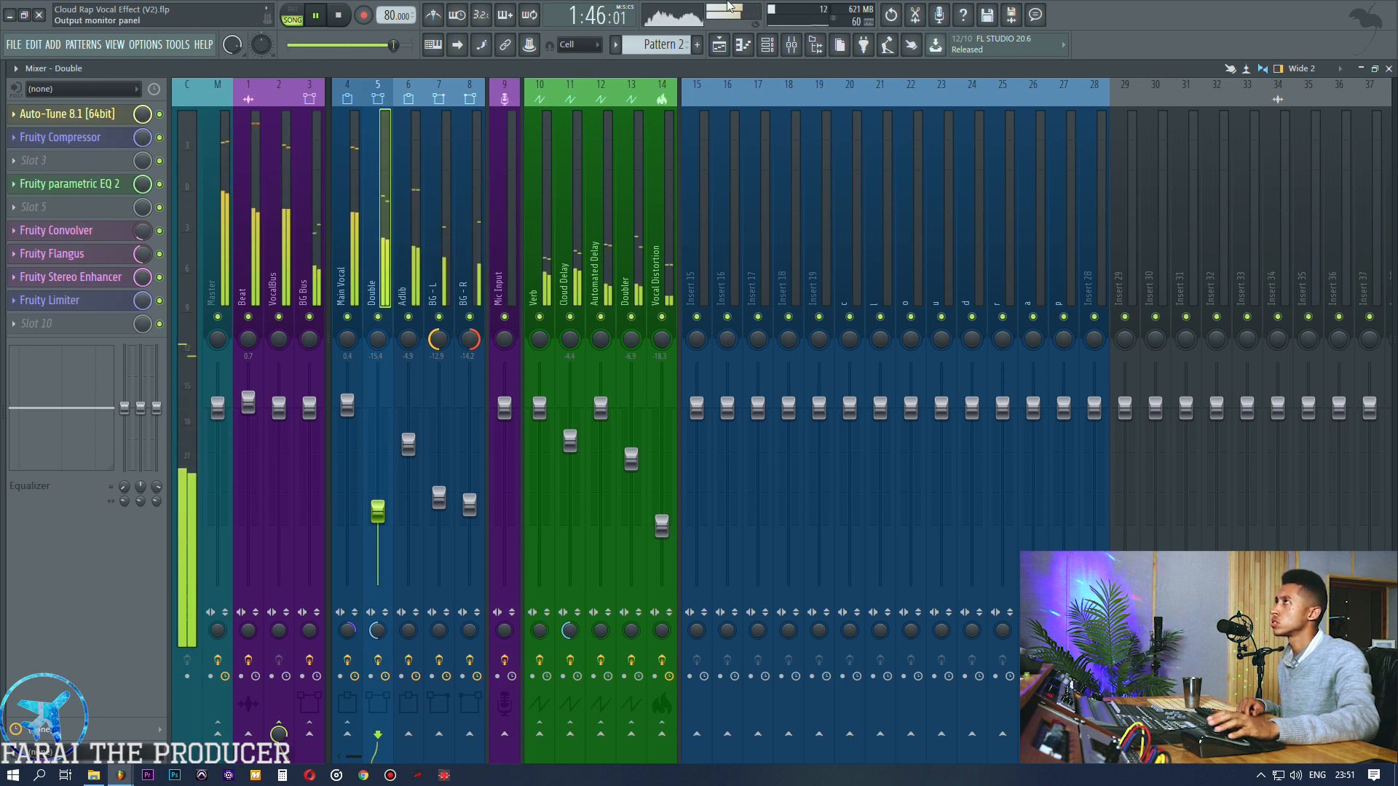
{"action": "left_click", "coordinate": [719, 45]}
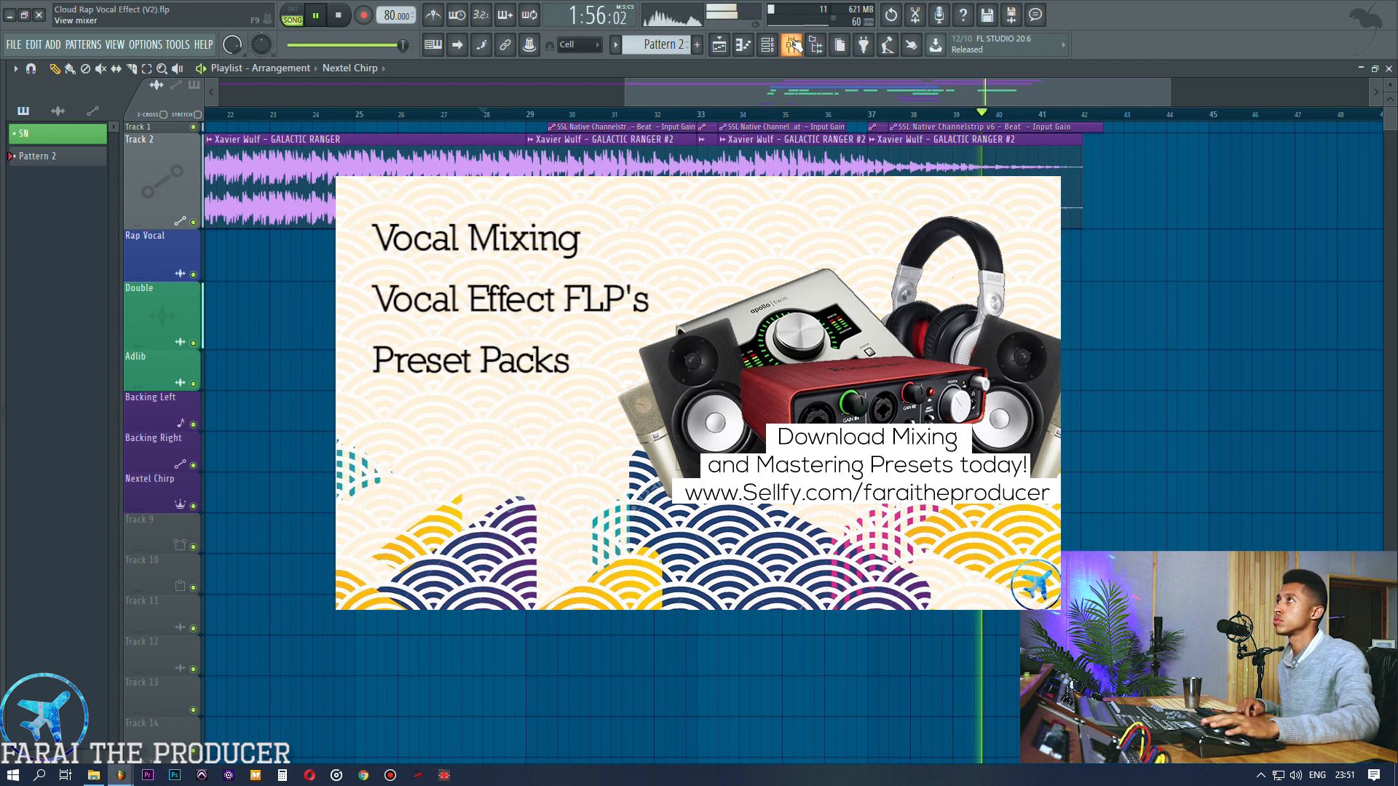
{"action": "key", "text": "F9"}
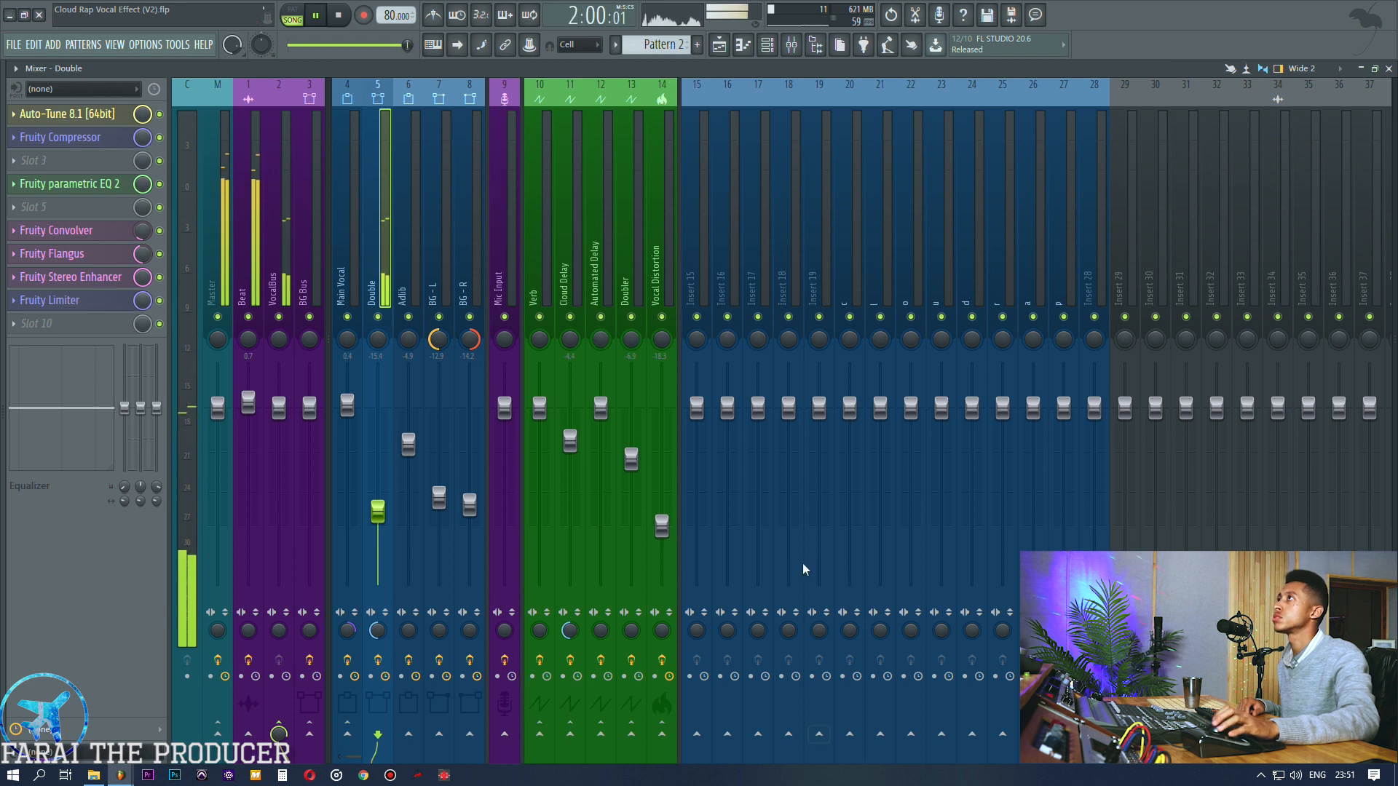
{"action": "left_click", "coordinate": [719, 46]}
{"action": "key", "text": "space"}
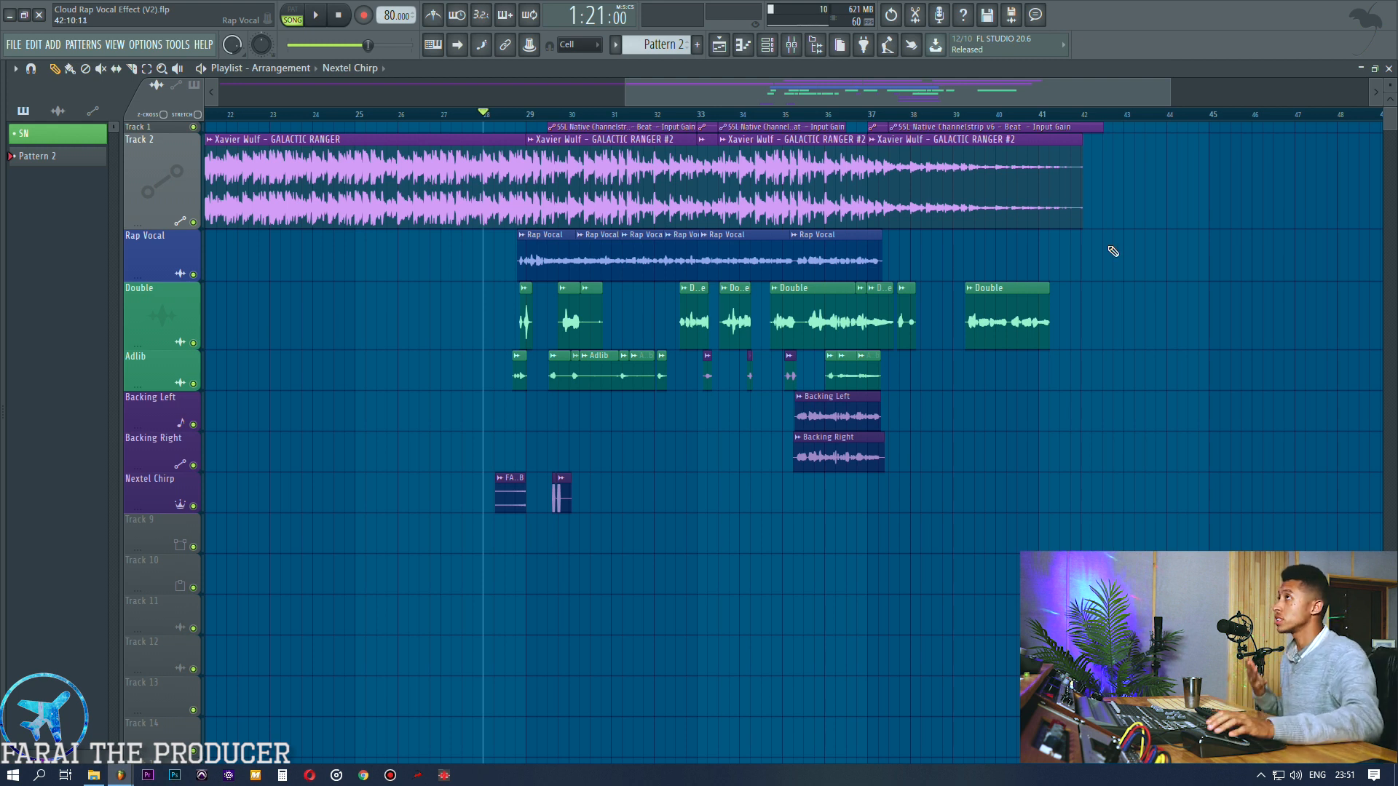
Play the song from bar 39, just before the last Double clip.
{"action": "left_click", "coordinate": [794, 46]}
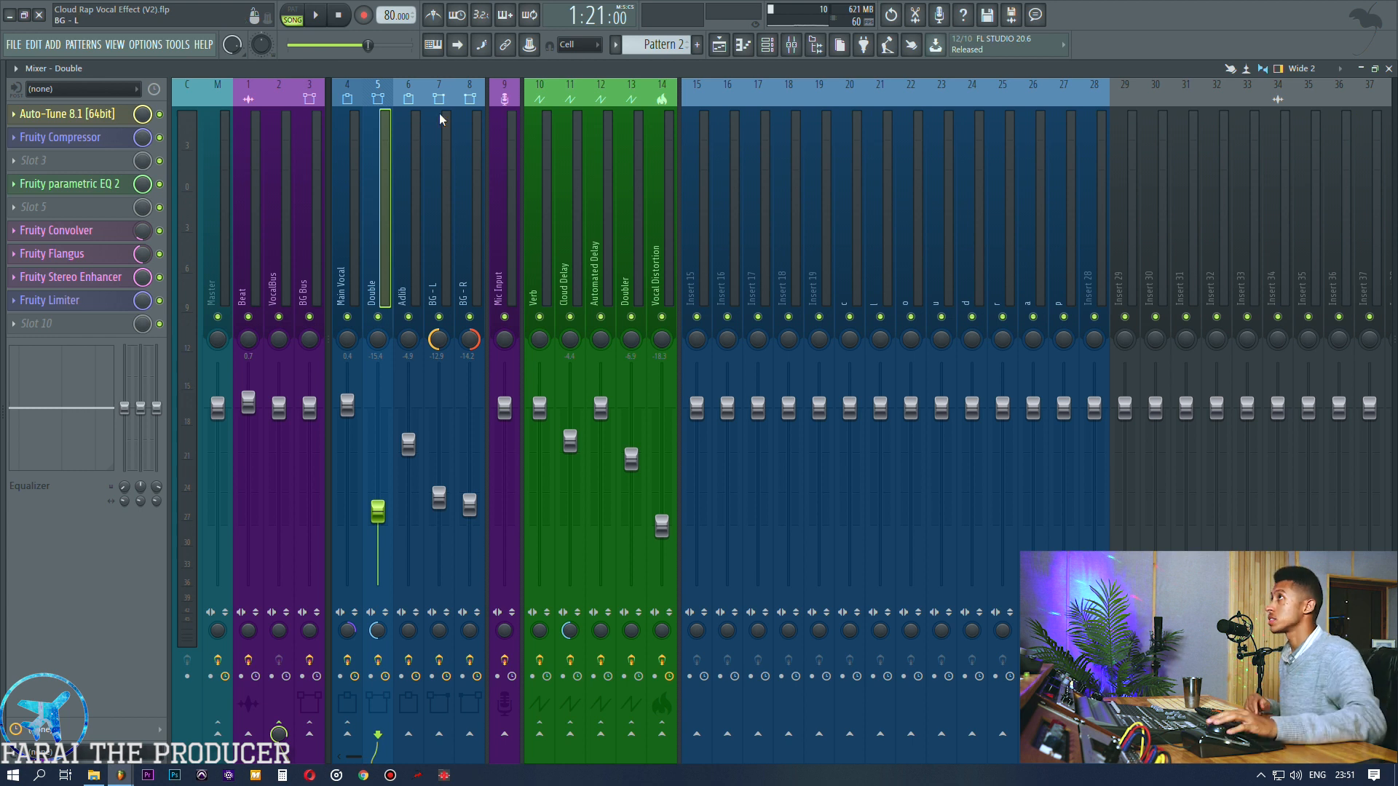
{"action": "left_click", "coordinate": [719, 46]}
{"action": "left_click", "coordinate": [955, 114]}
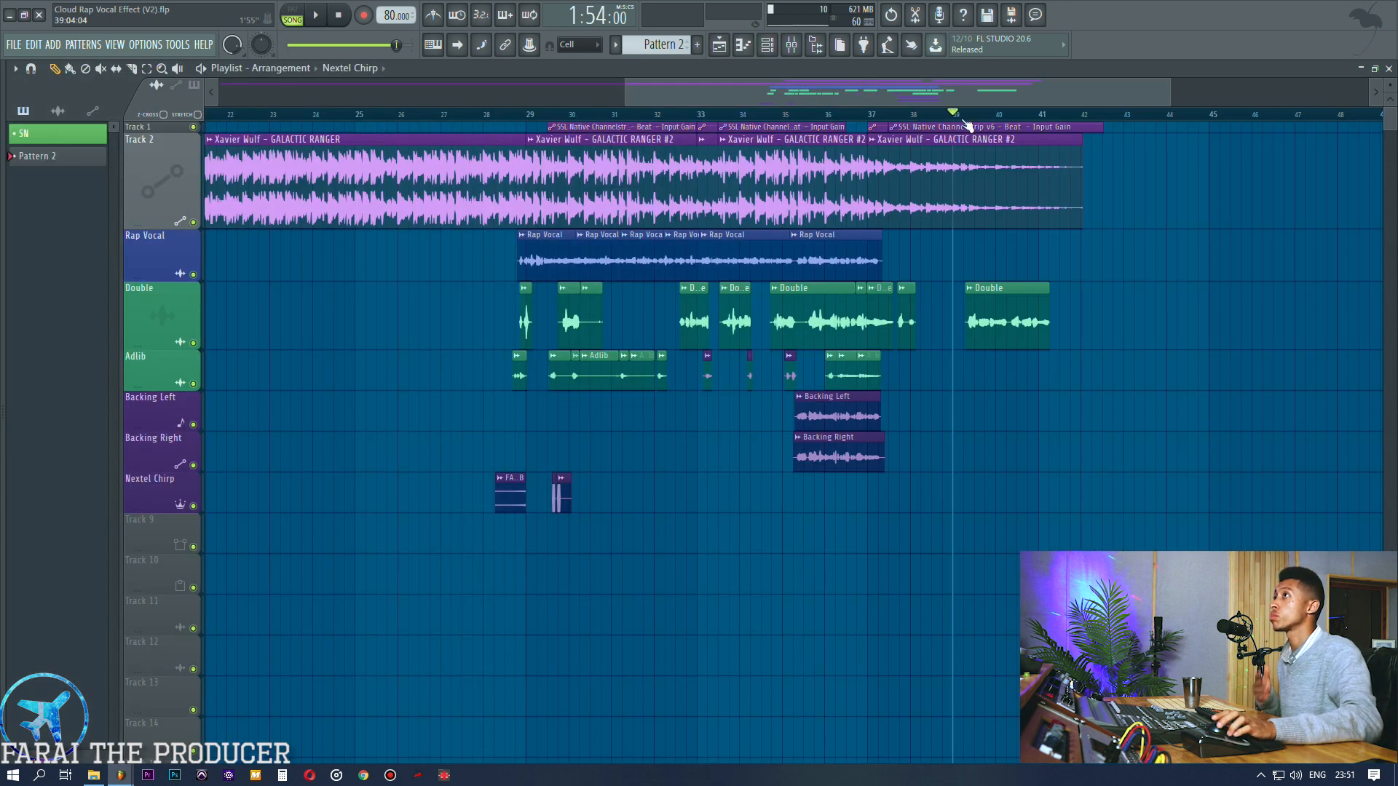
{"action": "scroll", "coordinate": [962, 122], "scroll_direction": "up", "scroll_amount": 3}
{"action": "key", "text": "space"}
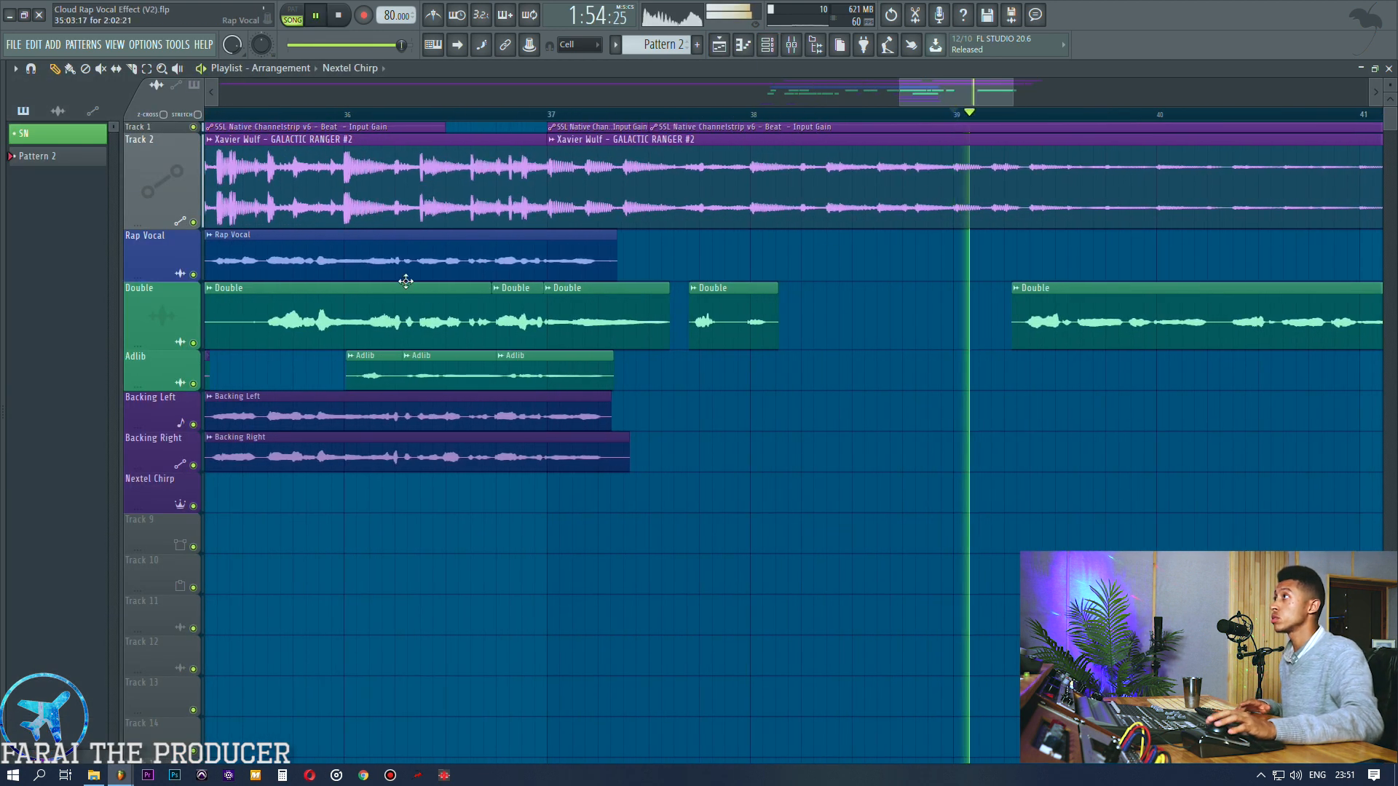
Solo the Double track in the playlist and audition its channel in the mixer.
{"action": "right_click", "coordinate": [192, 344]}
{"action": "key", "text": "F9"}
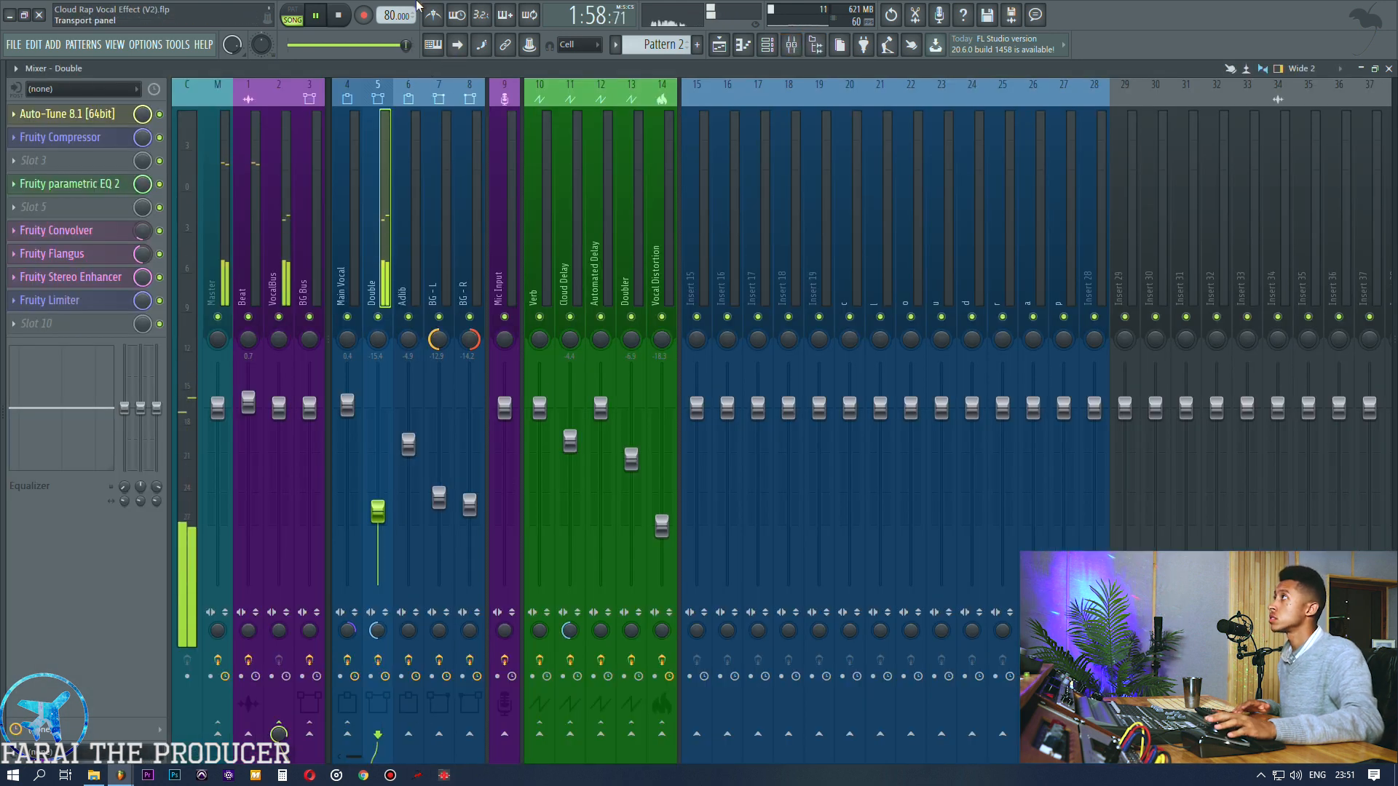
{"action": "key", "text": "space"}
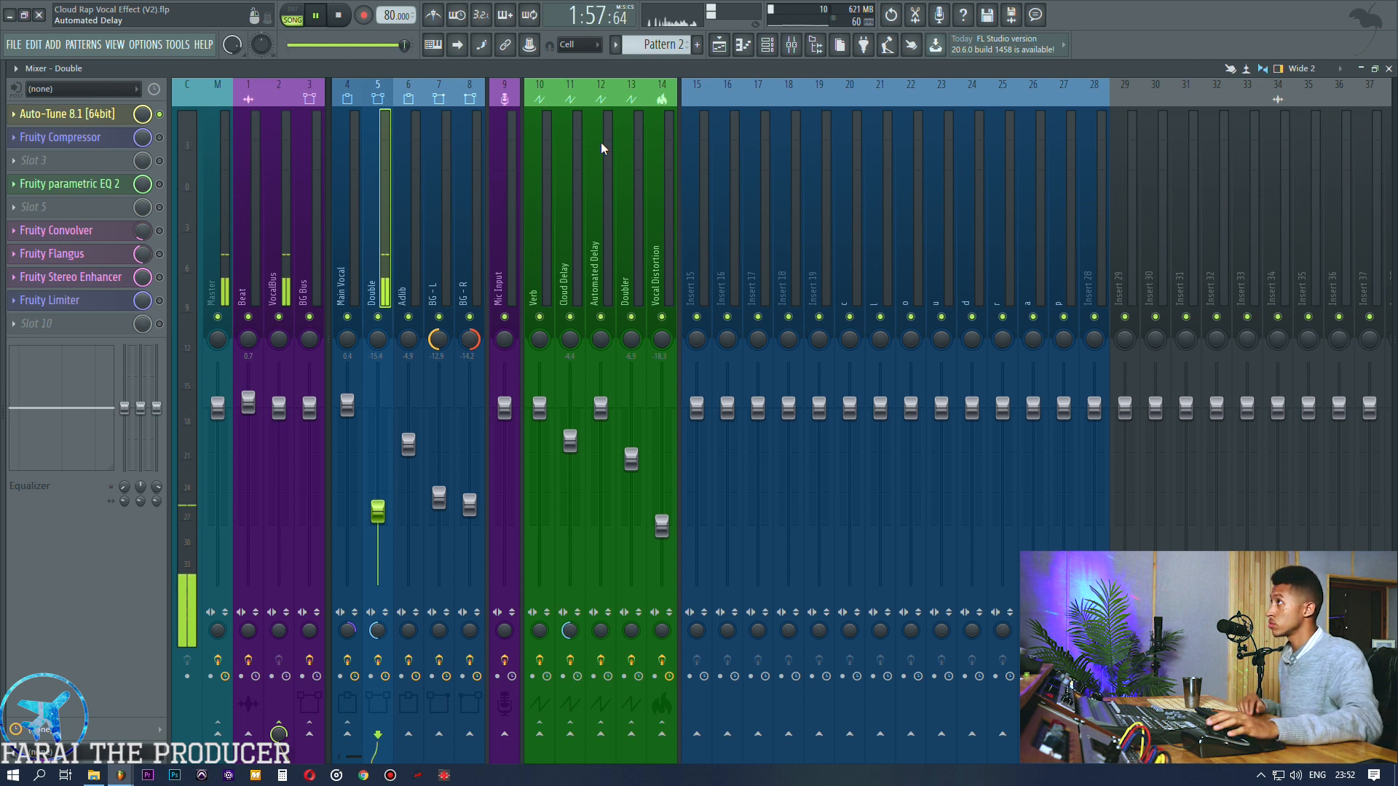
{"action": "key", "text": "space"}
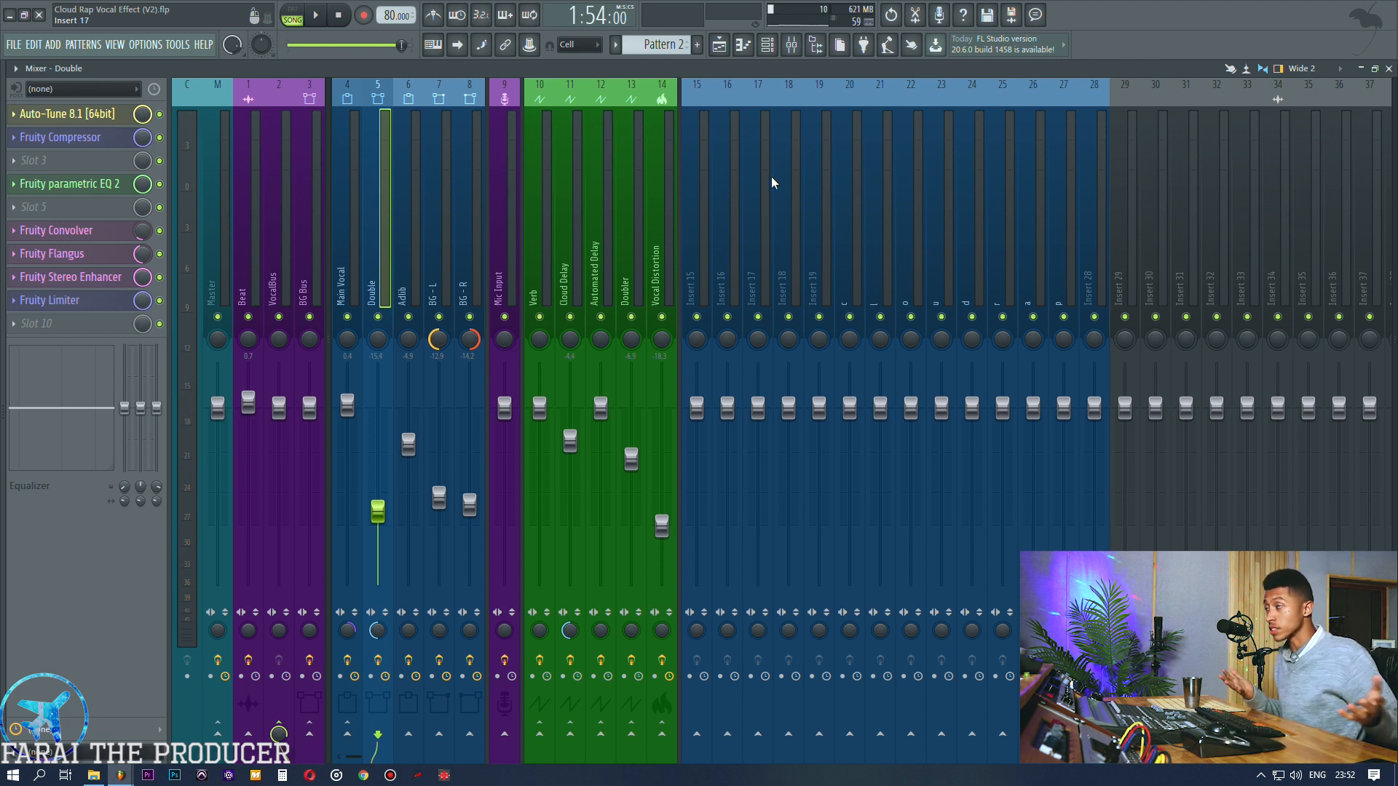
Open the Double channel's Fruity parametric EQ 2 and place its window clear of the Double fader to examine the curve.
{"action": "left_click", "coordinate": [92, 183]}
{"action": "left_click_drag", "start_coordinate": [812, 320], "coordinate": [862, 256]}
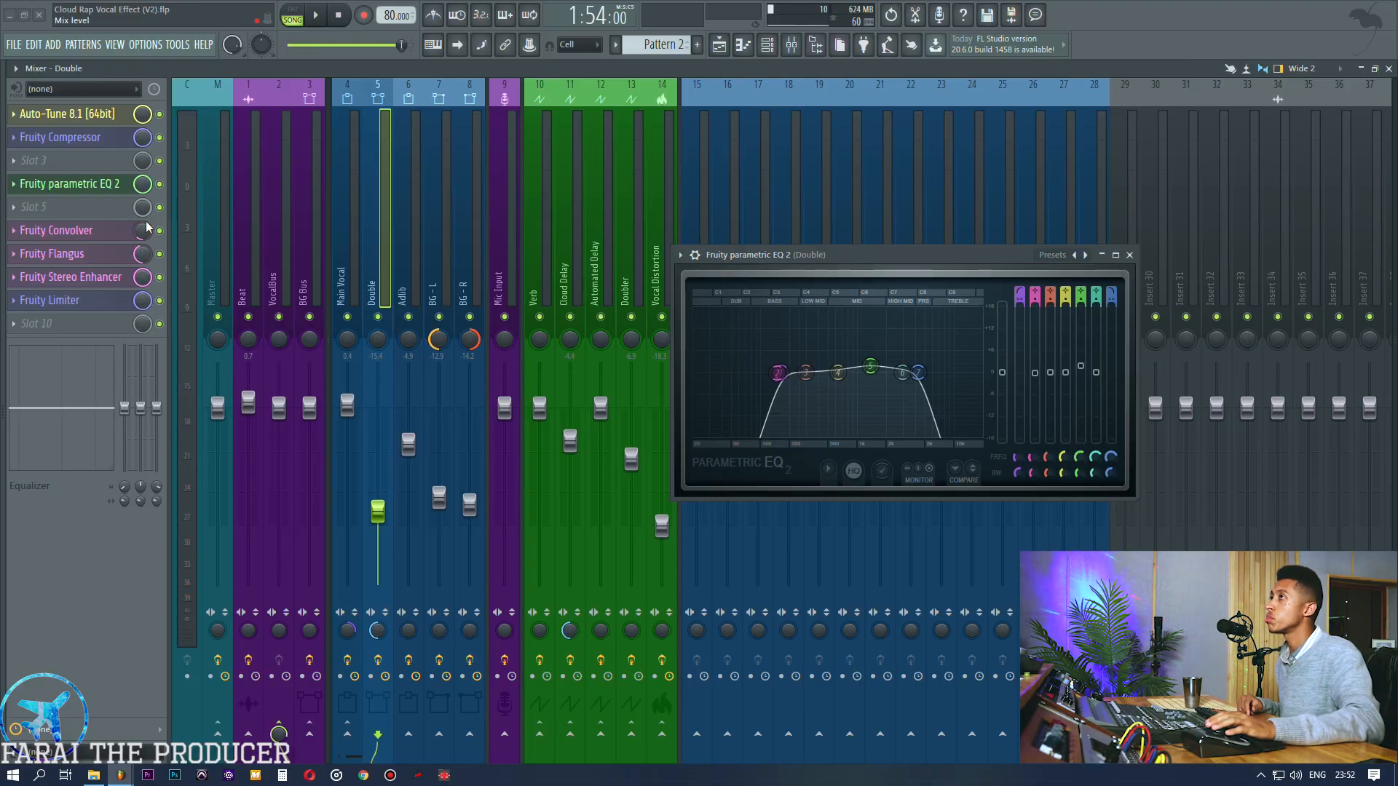
{"action": "left_click_drag", "start_coordinate": [949, 261], "coordinate": [935, 219]}
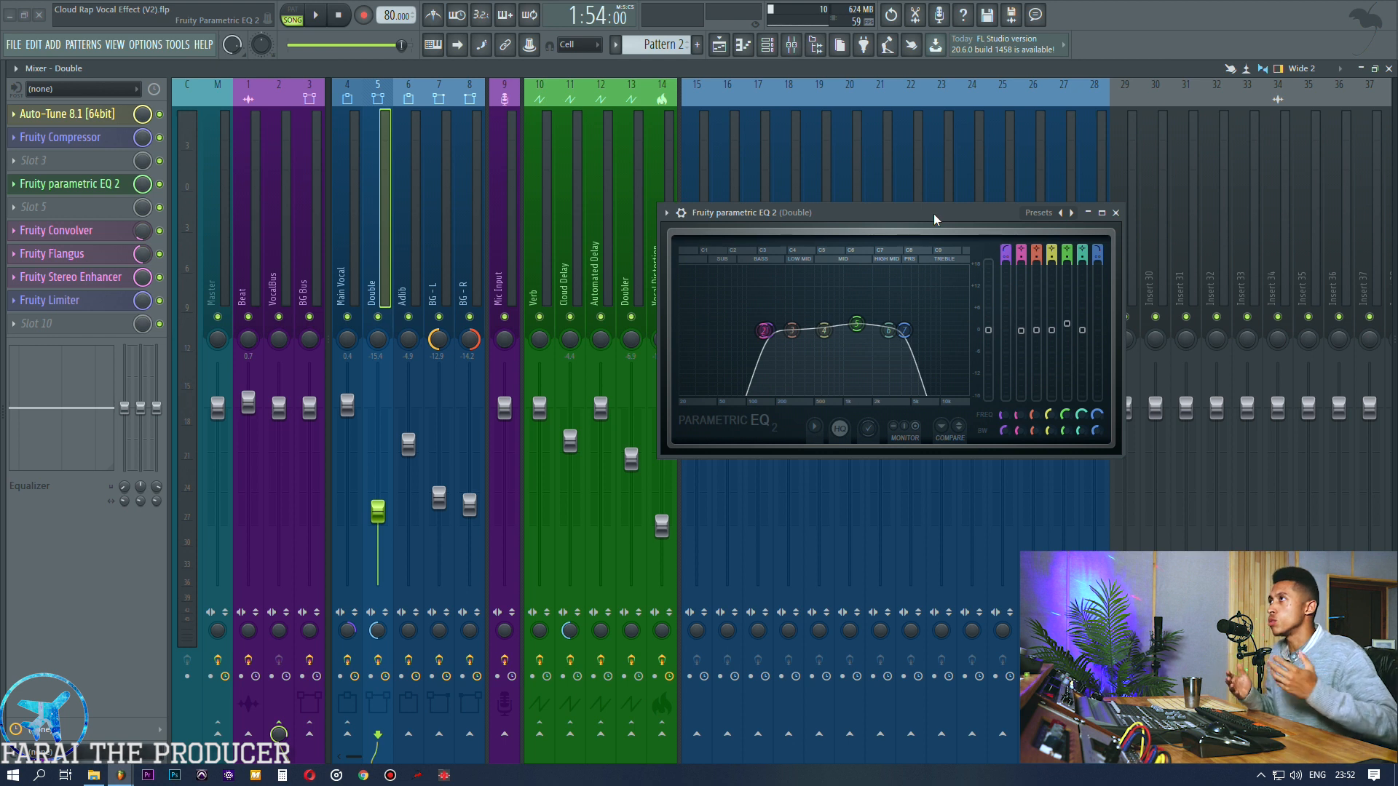
{"action": "mouse_move", "coordinate": [935, 219]}
{"action": "left_mouse_down"}
{"action": "mouse_move", "coordinate": [922, 225]}
{"action": "mouse_move", "coordinate": [932, 210]}
{"action": "left_mouse_up"}
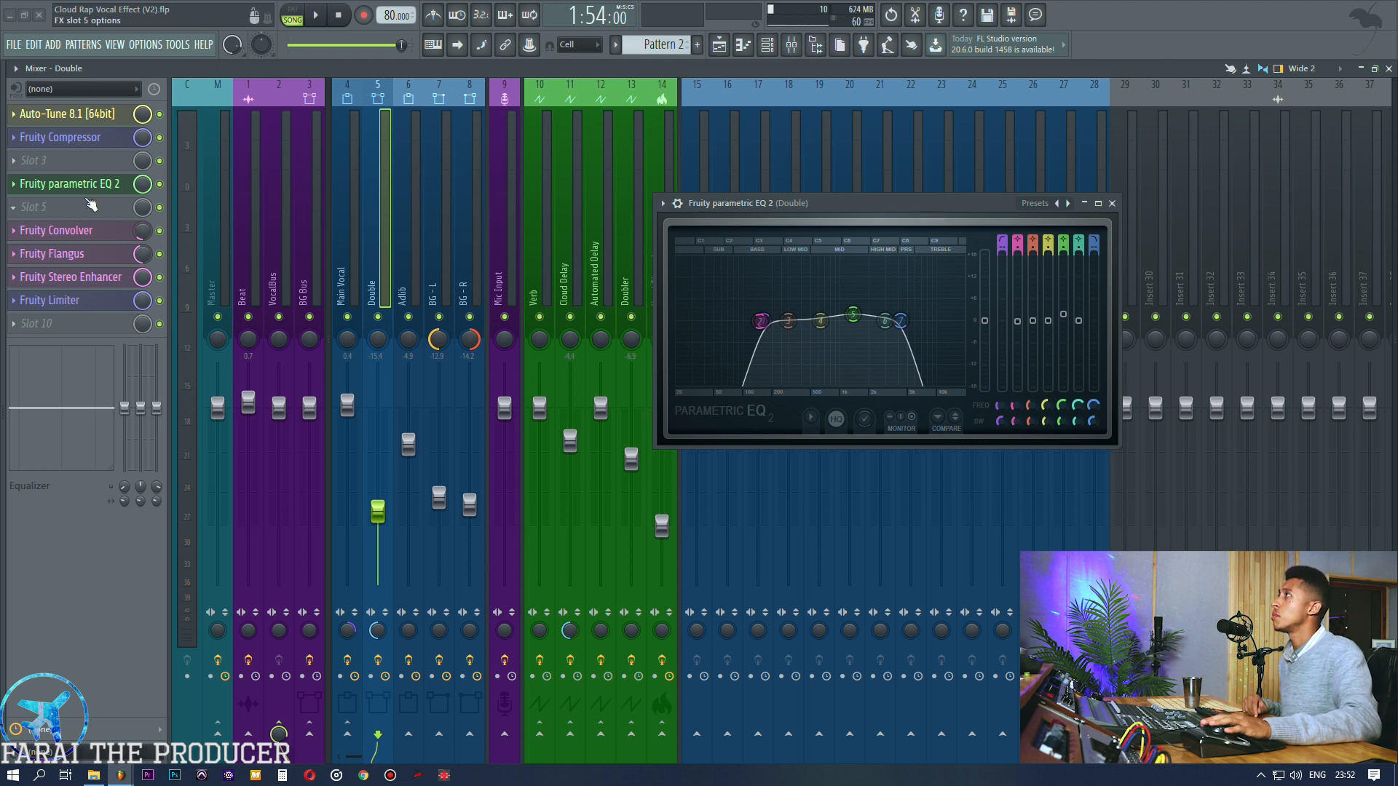
Open the Double channel's Fruity Convolver and place its window below the EQ.
{"action": "left_click", "coordinate": [86, 200]}
{"action": "left_click", "coordinate": [79, 191]}
{"action": "left_click", "coordinate": [98, 238]}
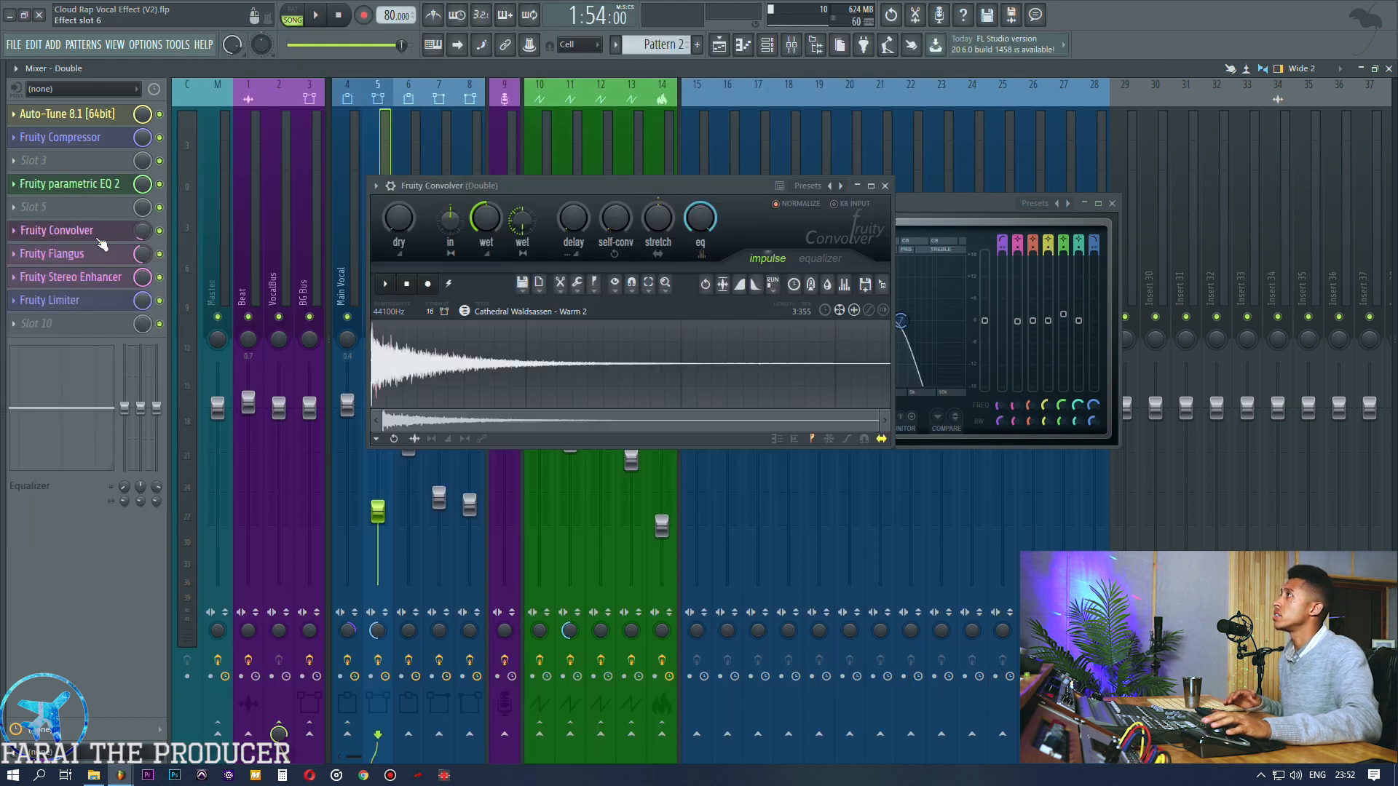
{"action": "left_click_drag", "start_coordinate": [655, 193], "coordinate": [903, 468]}
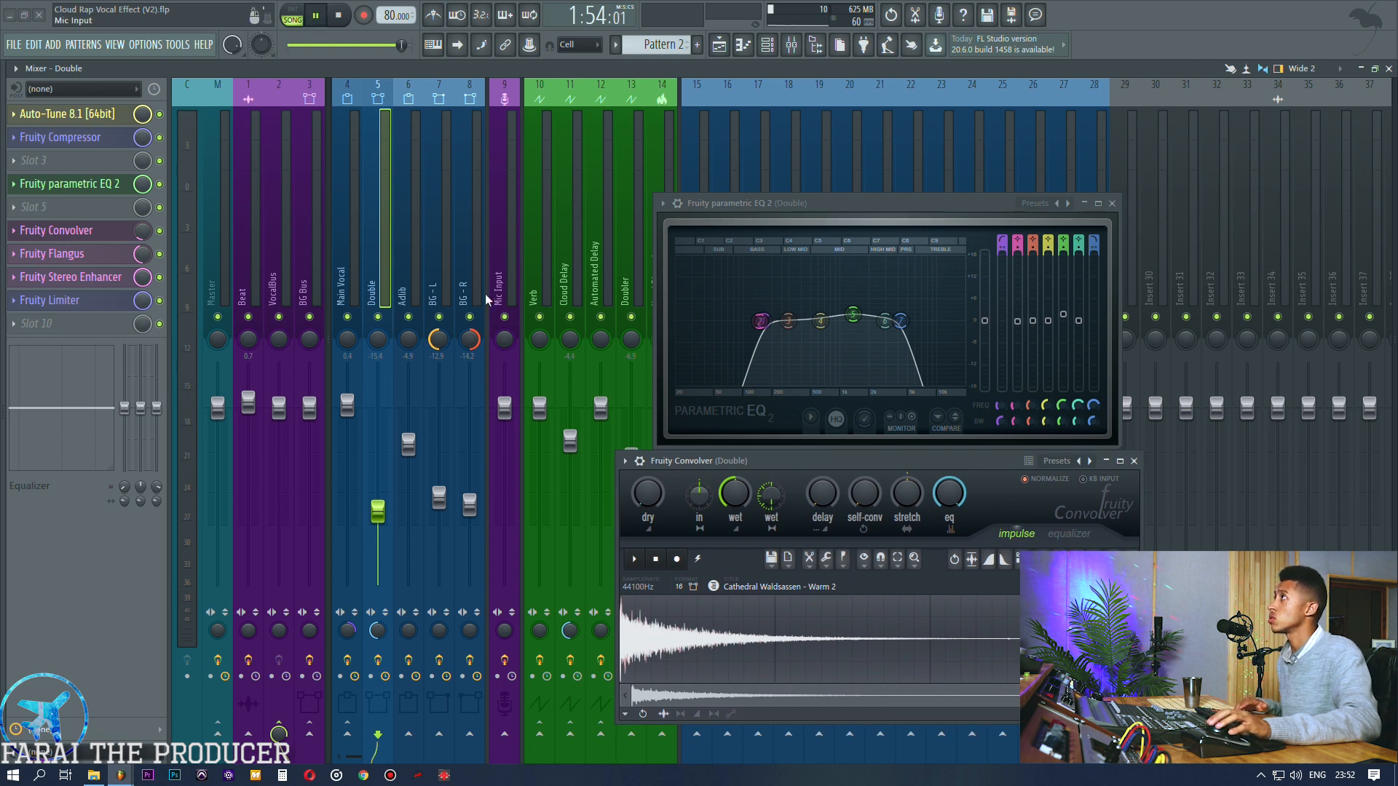
Audition the Double channel with Fruity Convolver and Fruity Flangus switched on and off, undoing the Flangus mix level change.
{"action": "left_click", "coordinate": [159, 231]}
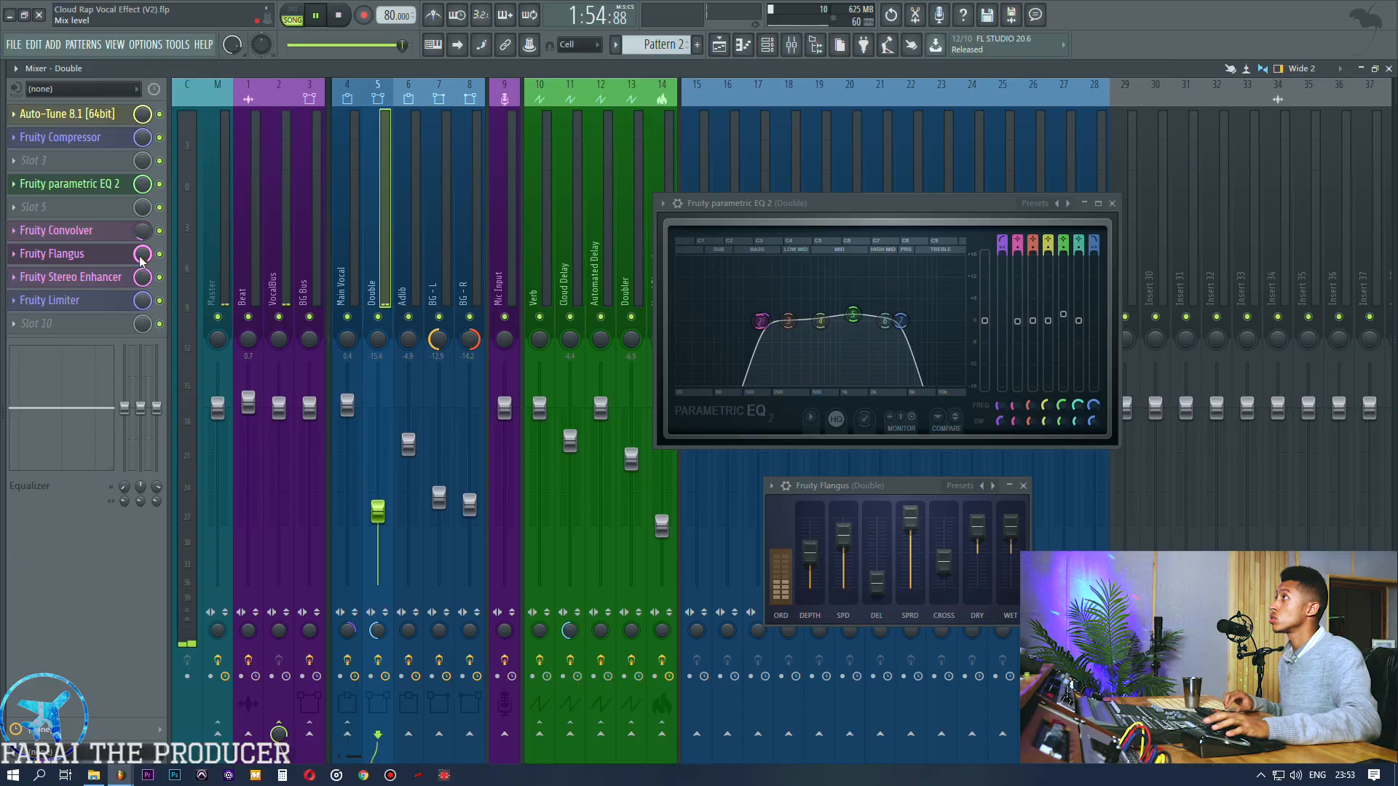
{"action": "key", "text": "ctrl+z"}
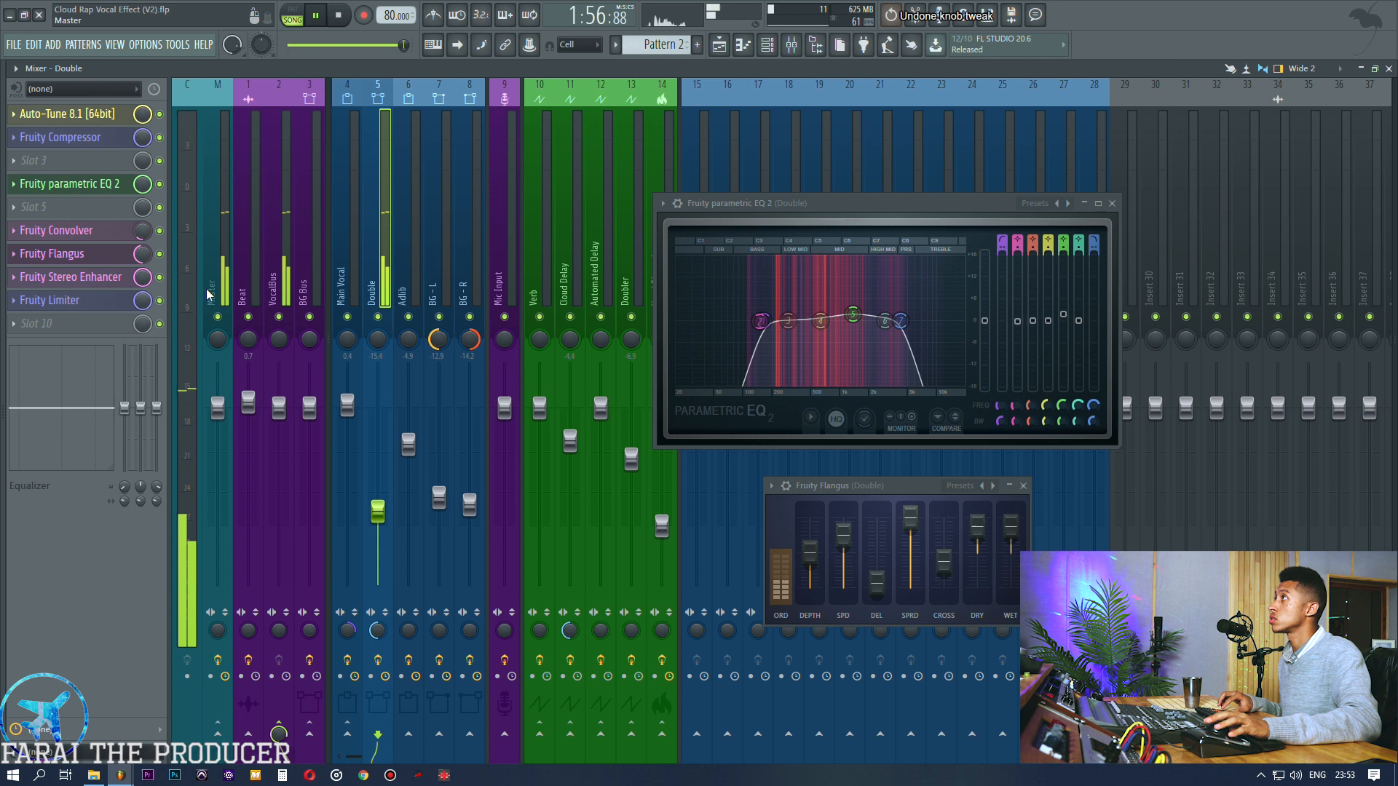
{"action": "left_click", "coordinate": [159, 254]}
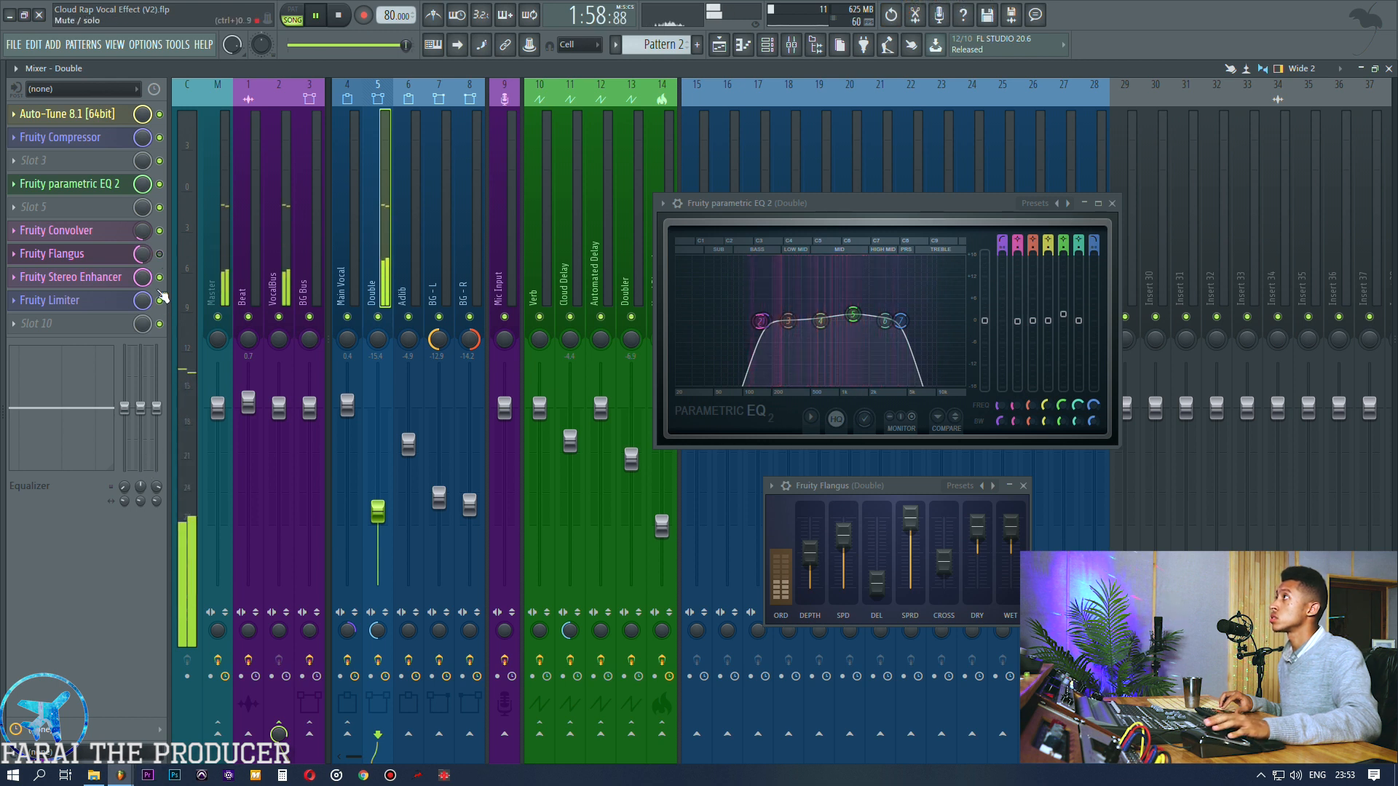
{"action": "key", "text": "space"}
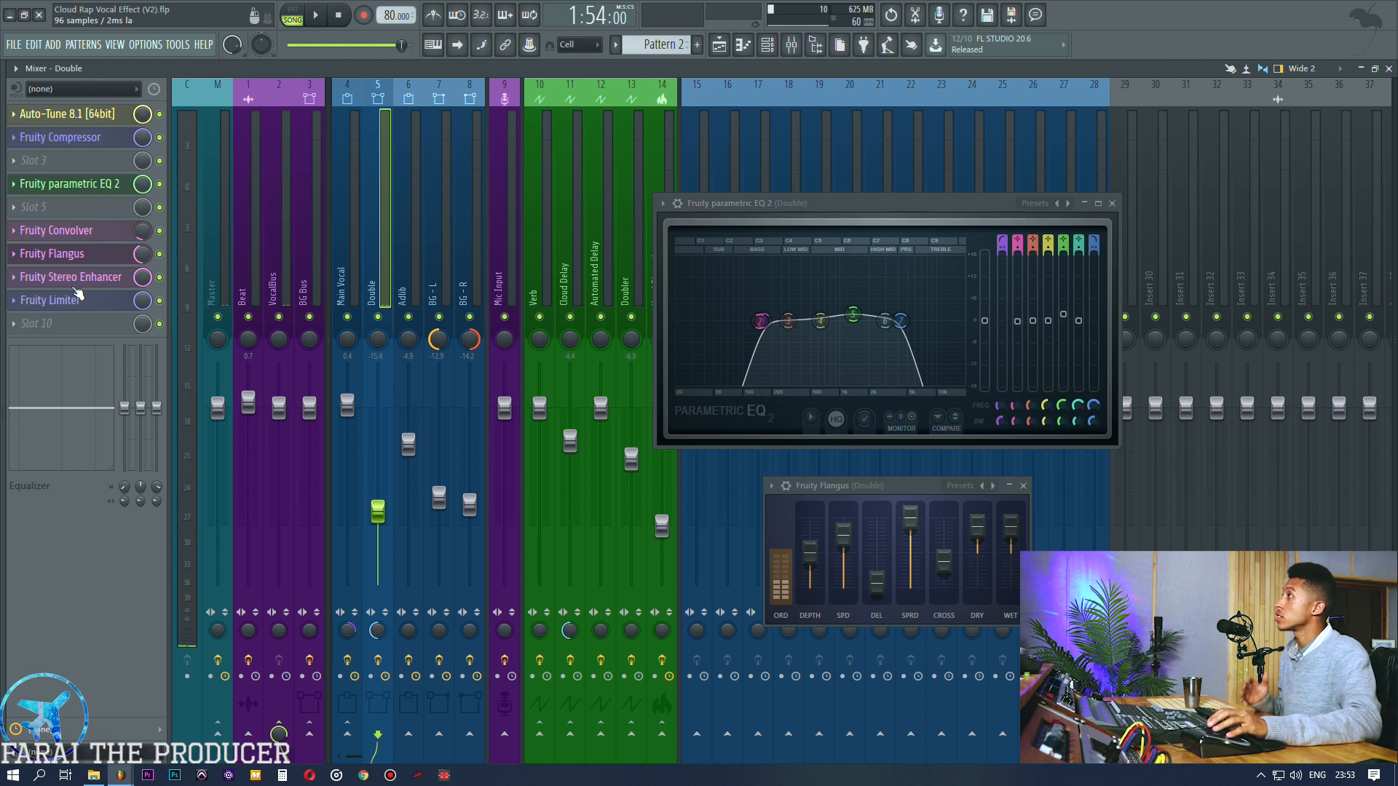
Open the Double channel's Fruity Stereo Enhancer and examine its phase offset and stereo separation, moving the window as needed.
{"action": "left_click", "coordinate": [65, 278]}
{"action": "left_click_drag", "start_coordinate": [886, 536], "coordinate": [897, 349]}
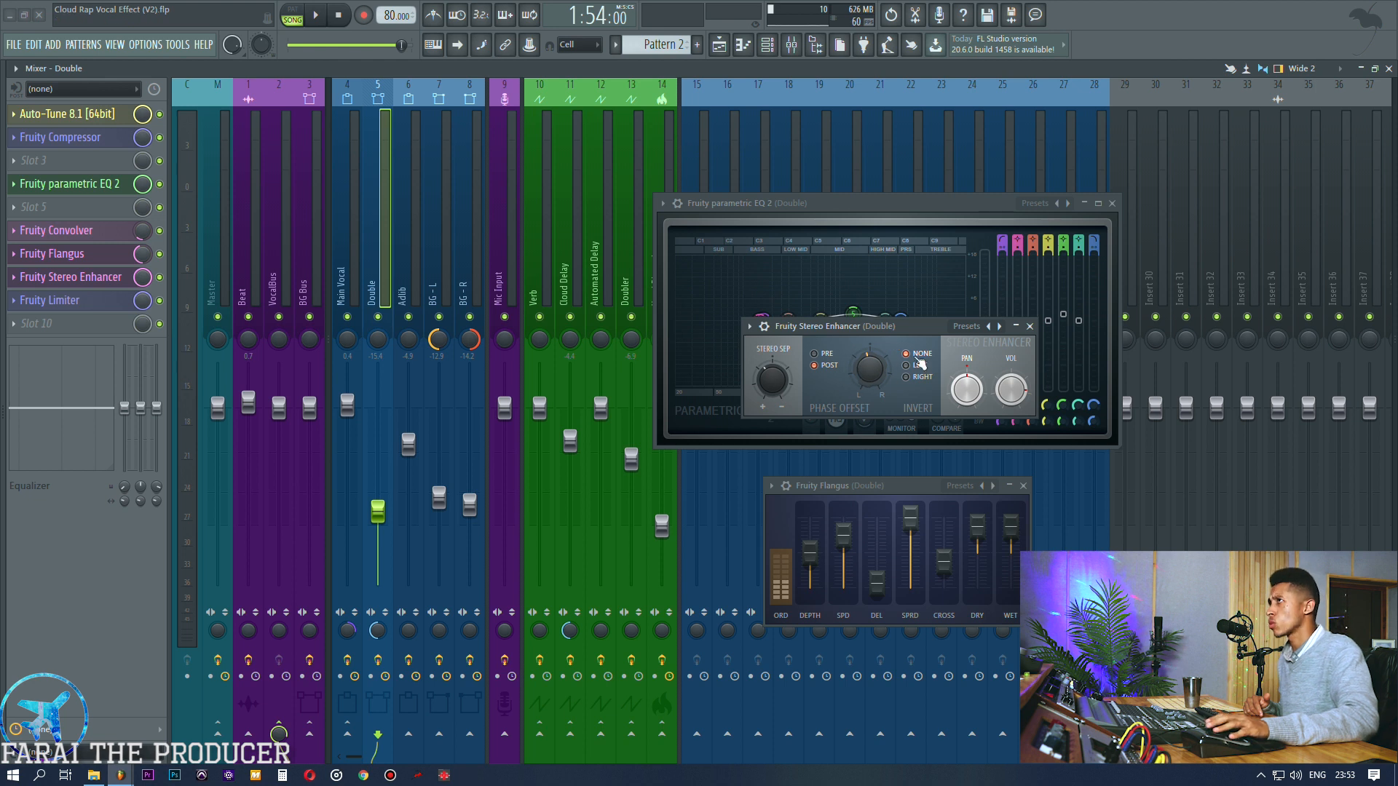
{"action": "left_click_drag", "start_coordinate": [885, 344], "coordinate": [947, 350]}
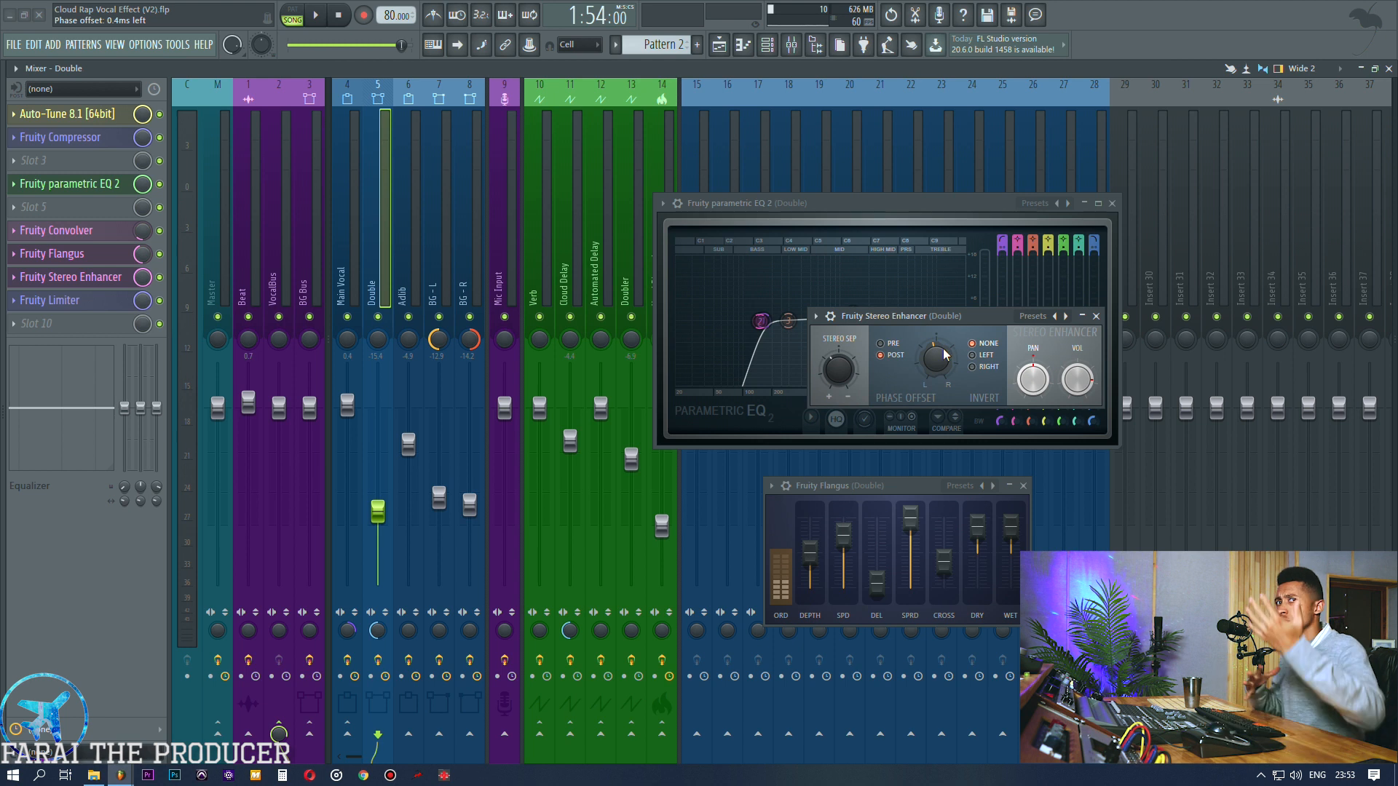
{"action": "left_click_drag", "start_coordinate": [933, 314], "coordinate": [933, 328]}
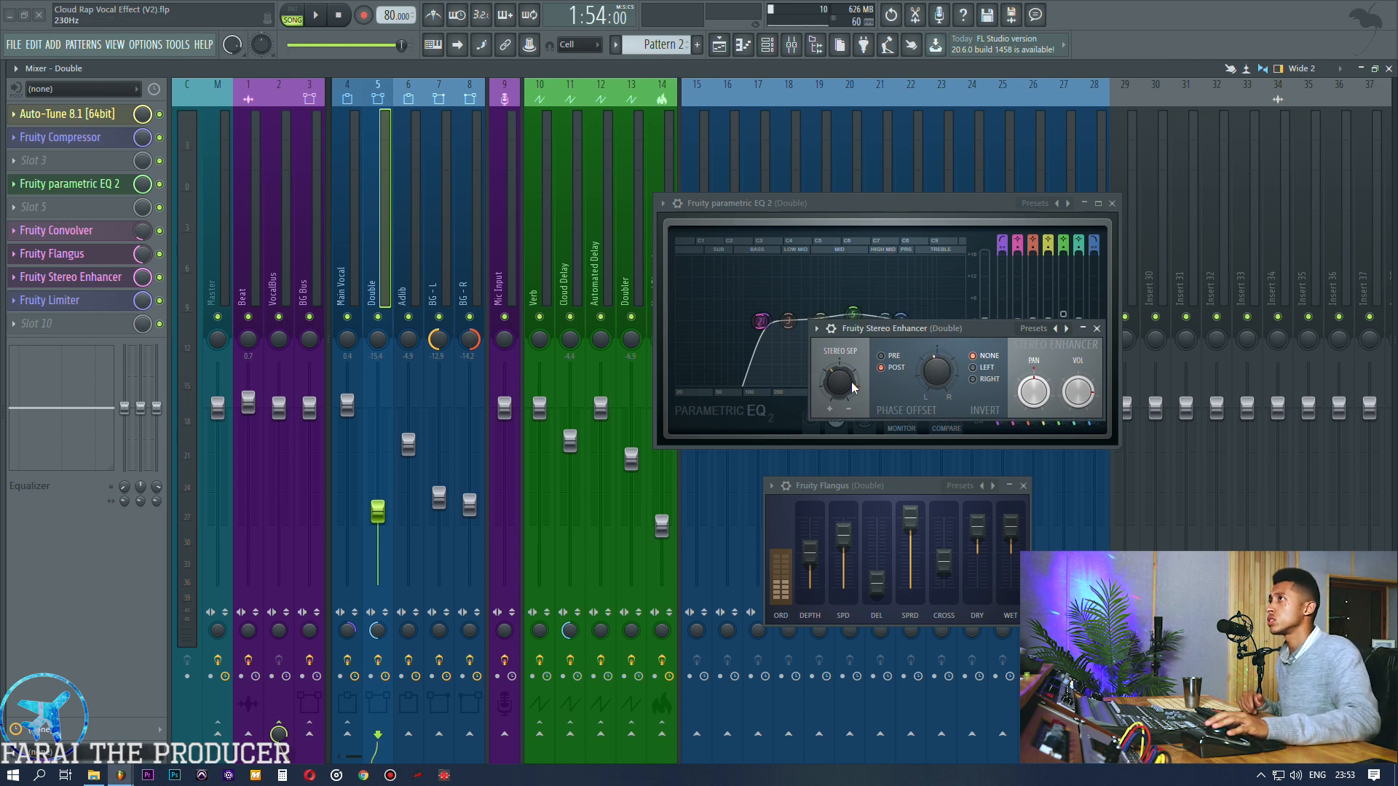
{"action": "left_click_drag", "start_coordinate": [377, 631], "coordinate": [377, 613]}
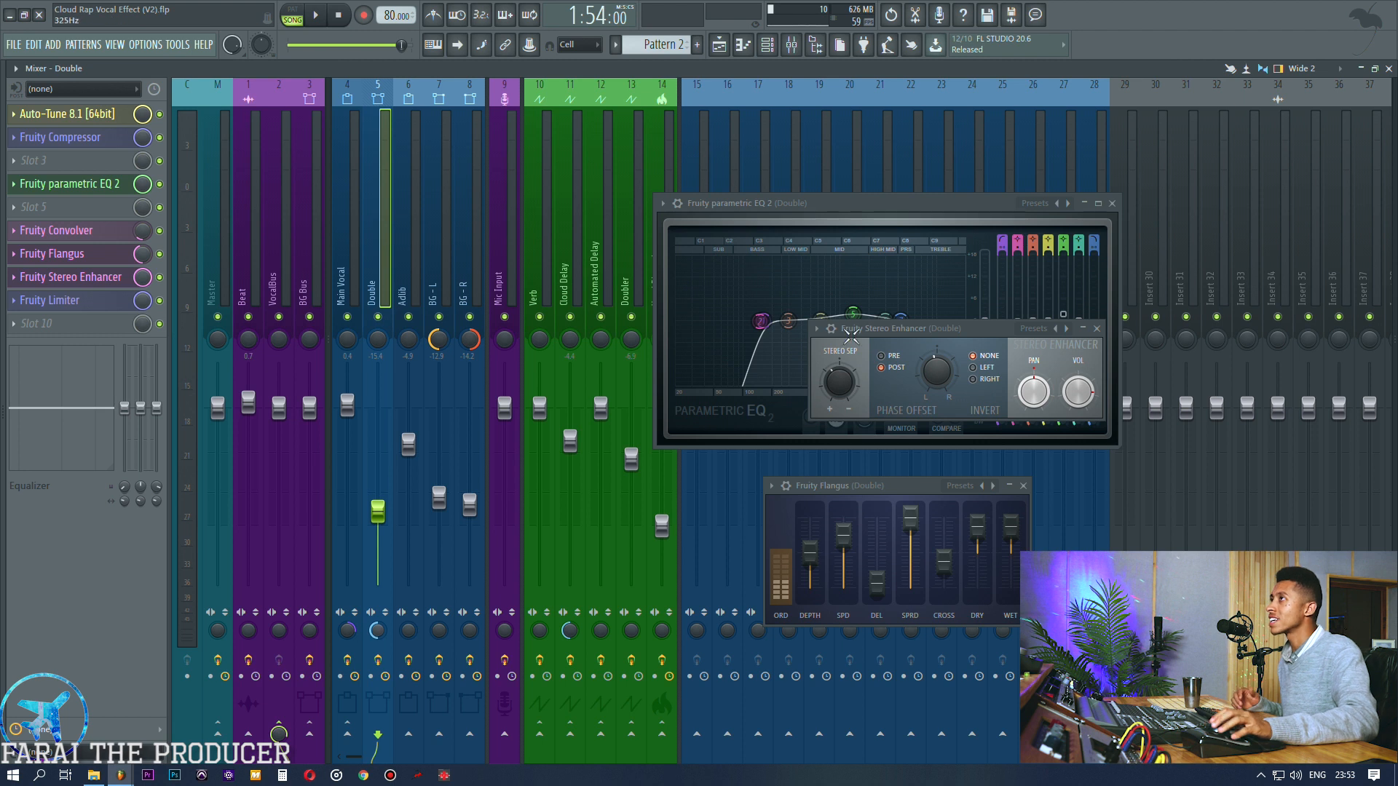
{"action": "left_click_drag", "start_coordinate": [892, 331], "coordinate": [858, 285]}
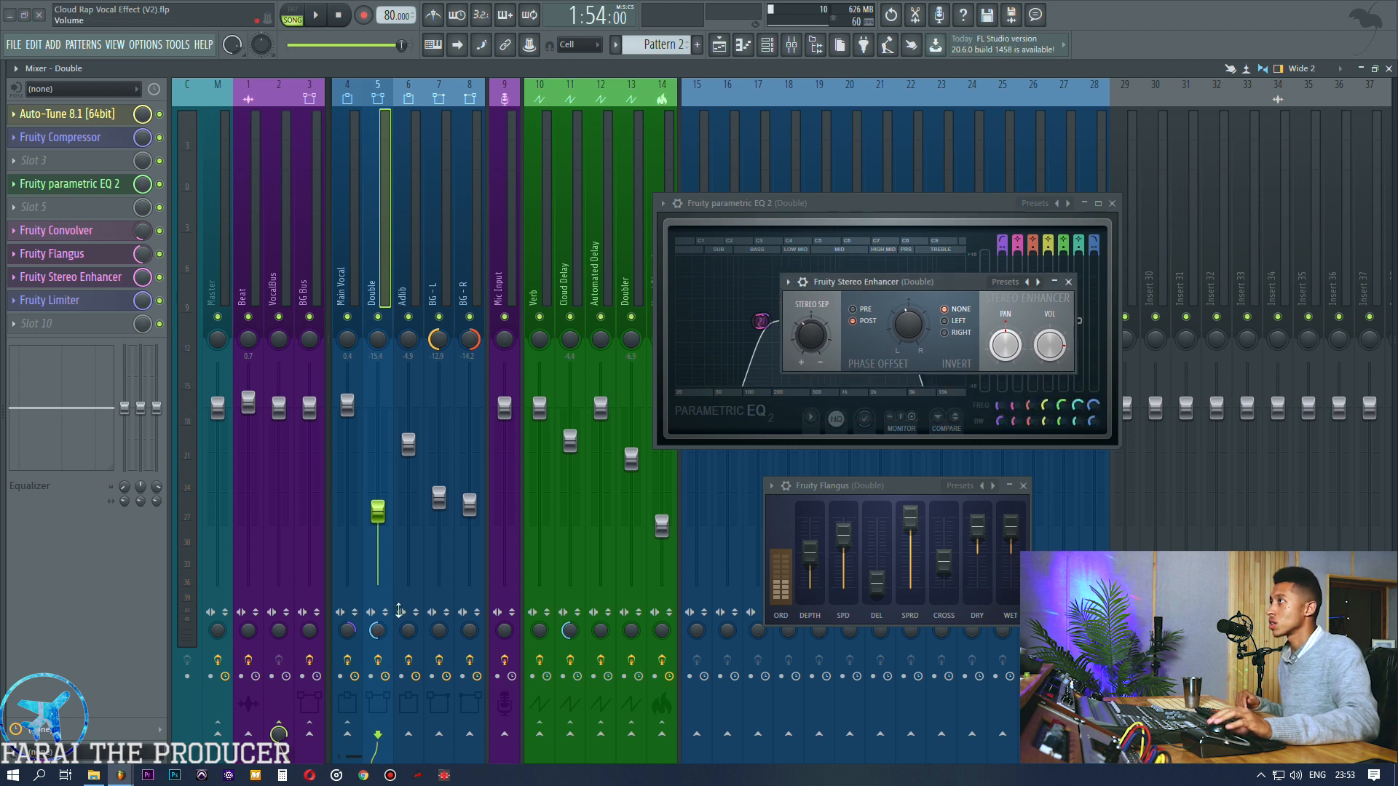
Close the Fruity Stereo Enhancer, Fruity Flangus and Fruity parametric EQ 2 windows.
{"action": "left_click", "coordinate": [1068, 282]}
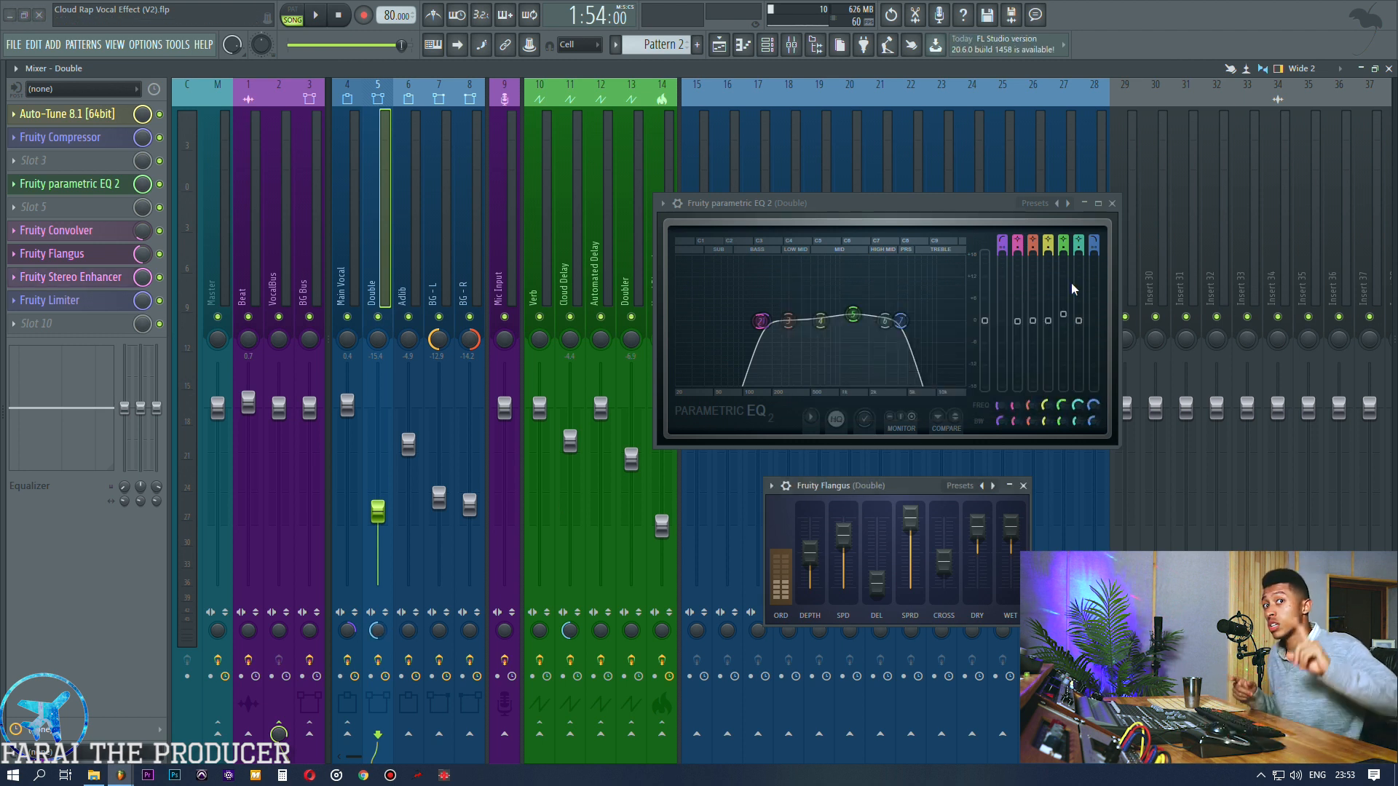
{"action": "left_click", "coordinate": [1022, 485]}
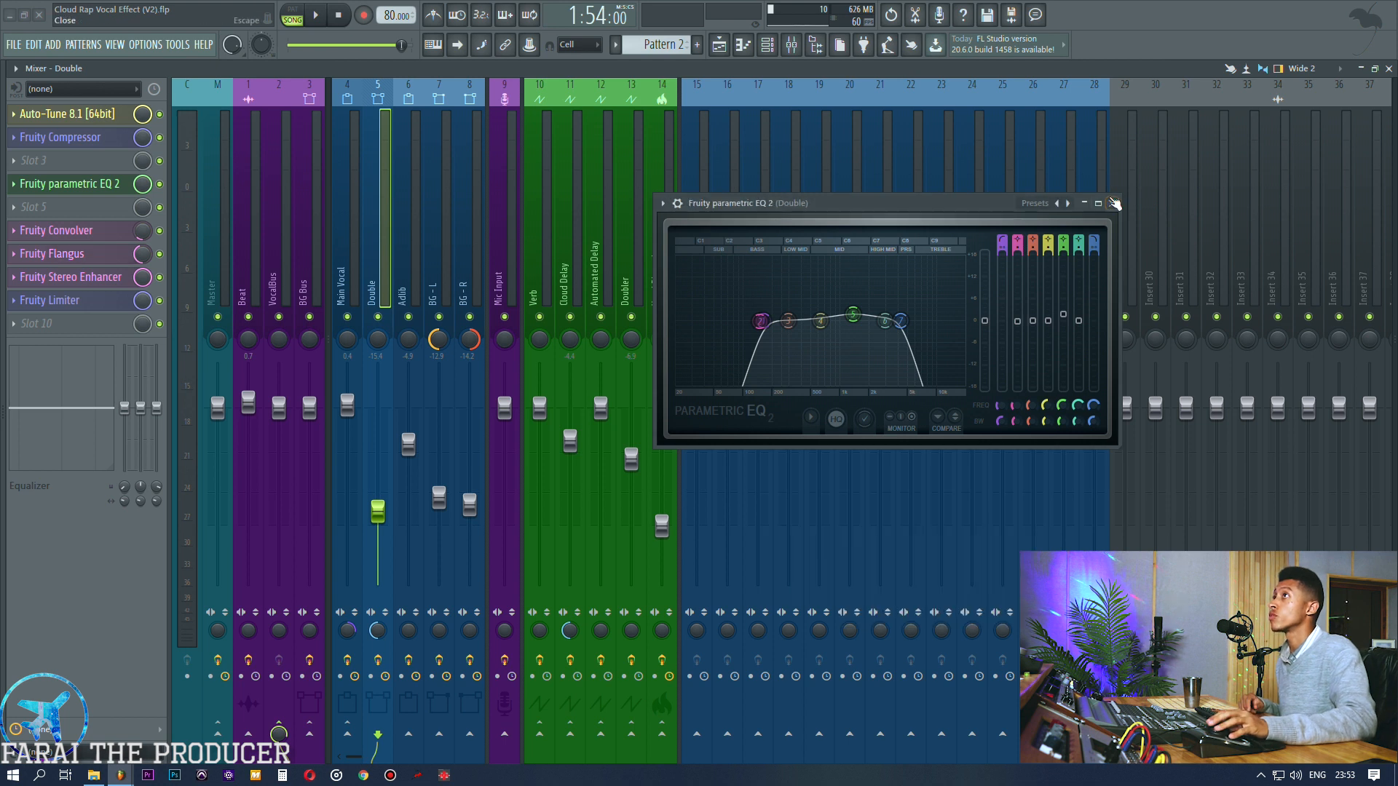
{"action": "left_click", "coordinate": [1113, 203]}
Return to the playlist and turn off solo on the Double track so all tracks are active.
{"action": "left_click", "coordinate": [721, 48]}
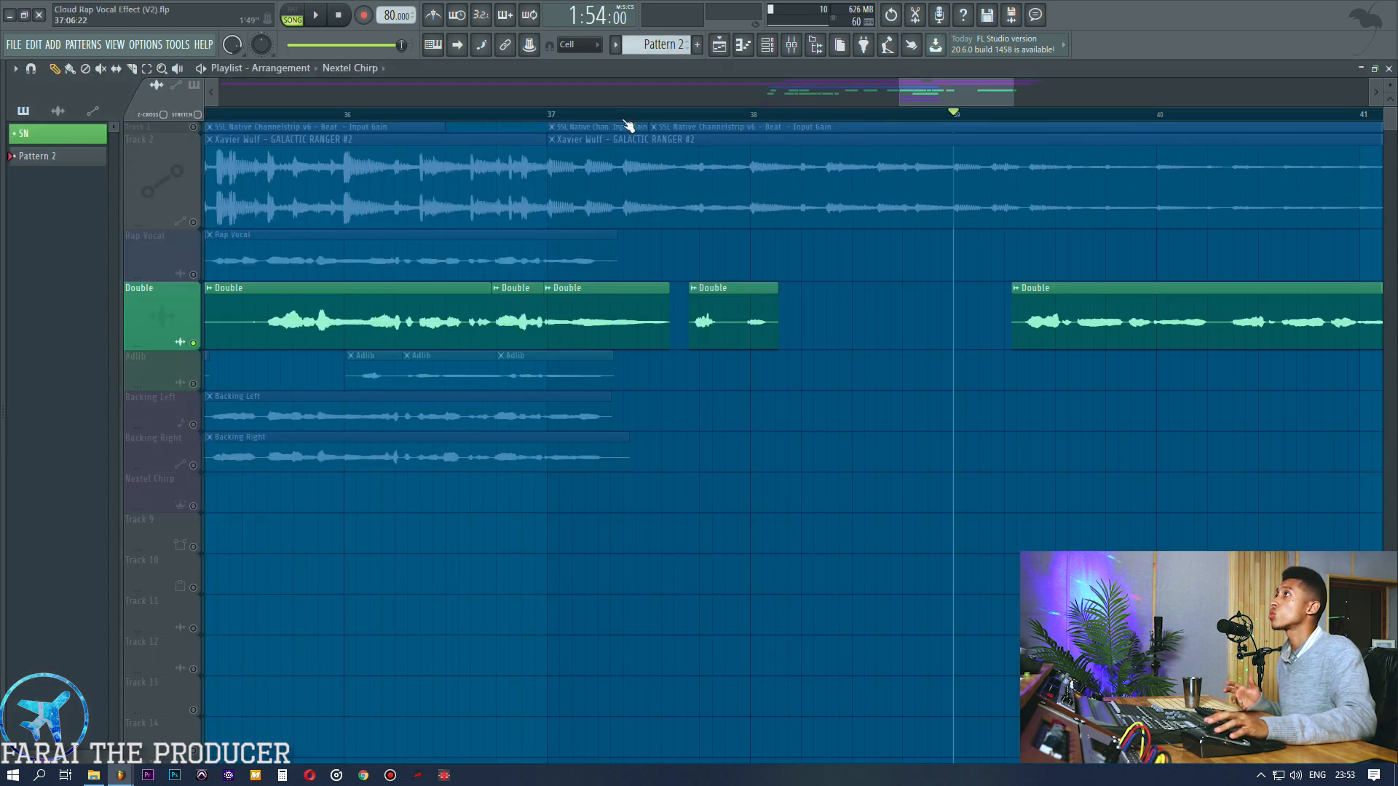
{"action": "scroll", "coordinate": [627, 125], "scroll_direction": "down", "scroll_amount": 5}
{"action": "right_click", "coordinate": [187, 344]}
{"action": "left_click", "coordinate": [187, 344]}
{"action": "right_click", "coordinate": [198, 347]}
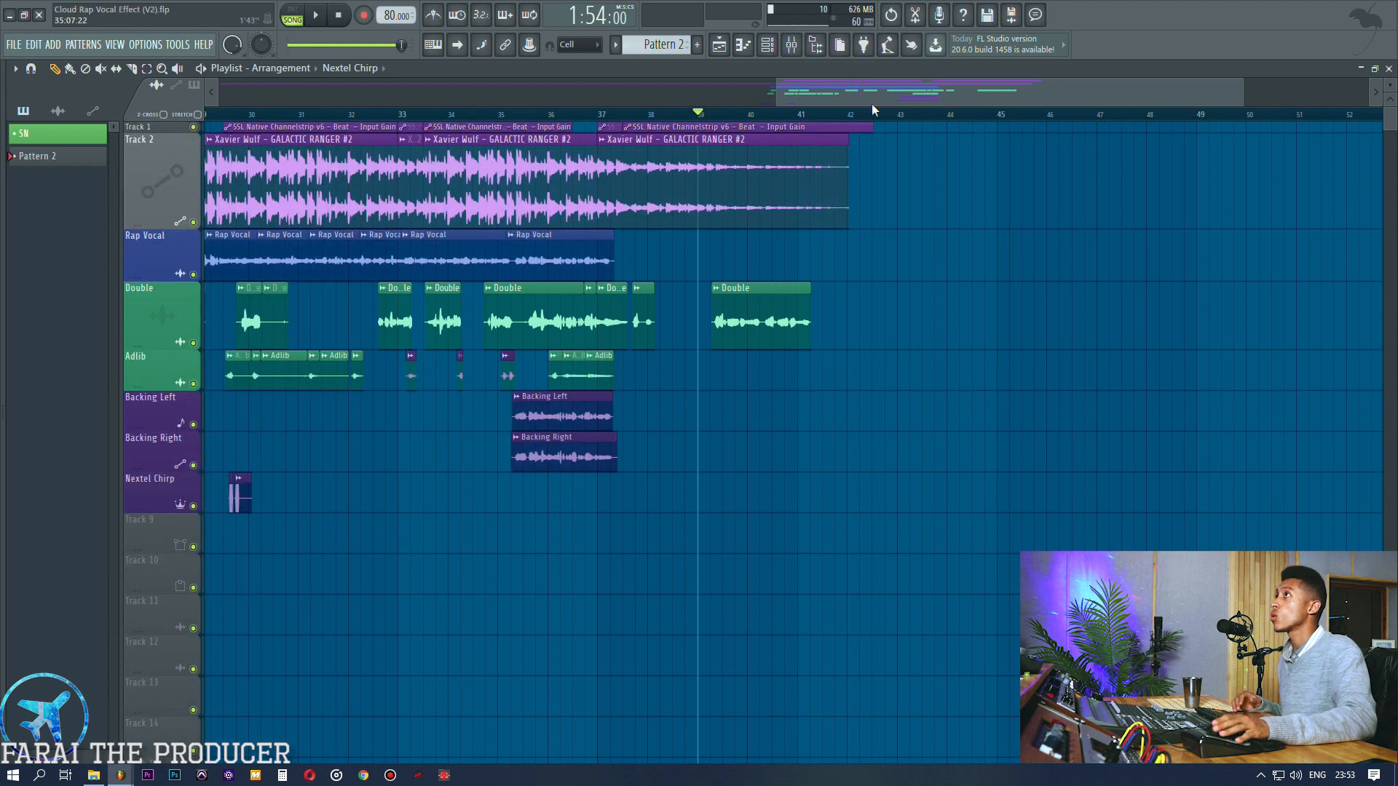
Play the arrangement from the middle of bar 32, zoomed in on the nearby Double and Adlib clips.
{"action": "left_click_drag", "start_coordinate": [872, 104], "coordinate": [763, 102]}
{"action": "left_click", "coordinate": [648, 114]}
{"action": "scroll", "coordinate": [656, 115], "scroll_direction": "up", "scroll_amount": 3}
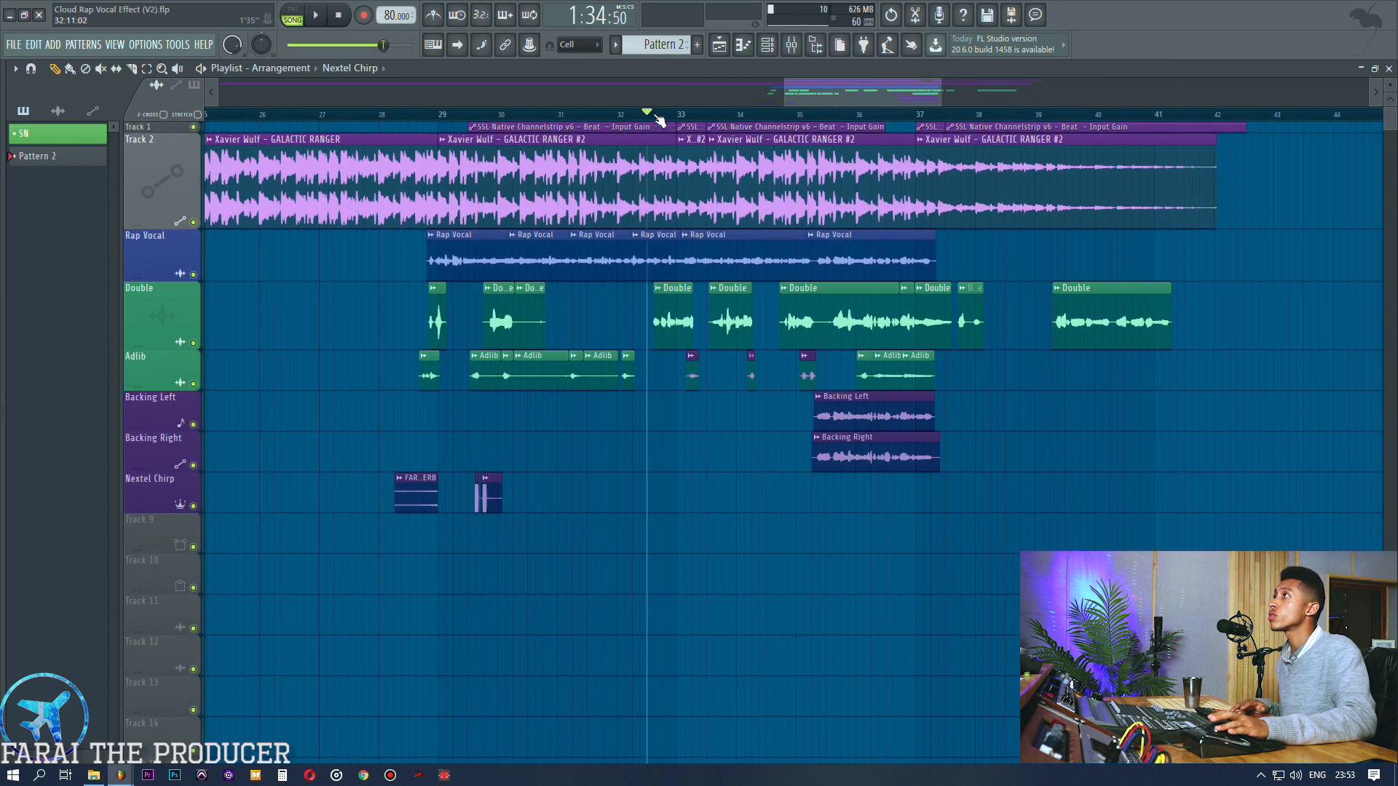
{"action": "scroll", "coordinate": [659, 119], "scroll_direction": "up", "scroll_amount": 3}
{"action": "key", "text": "space"}
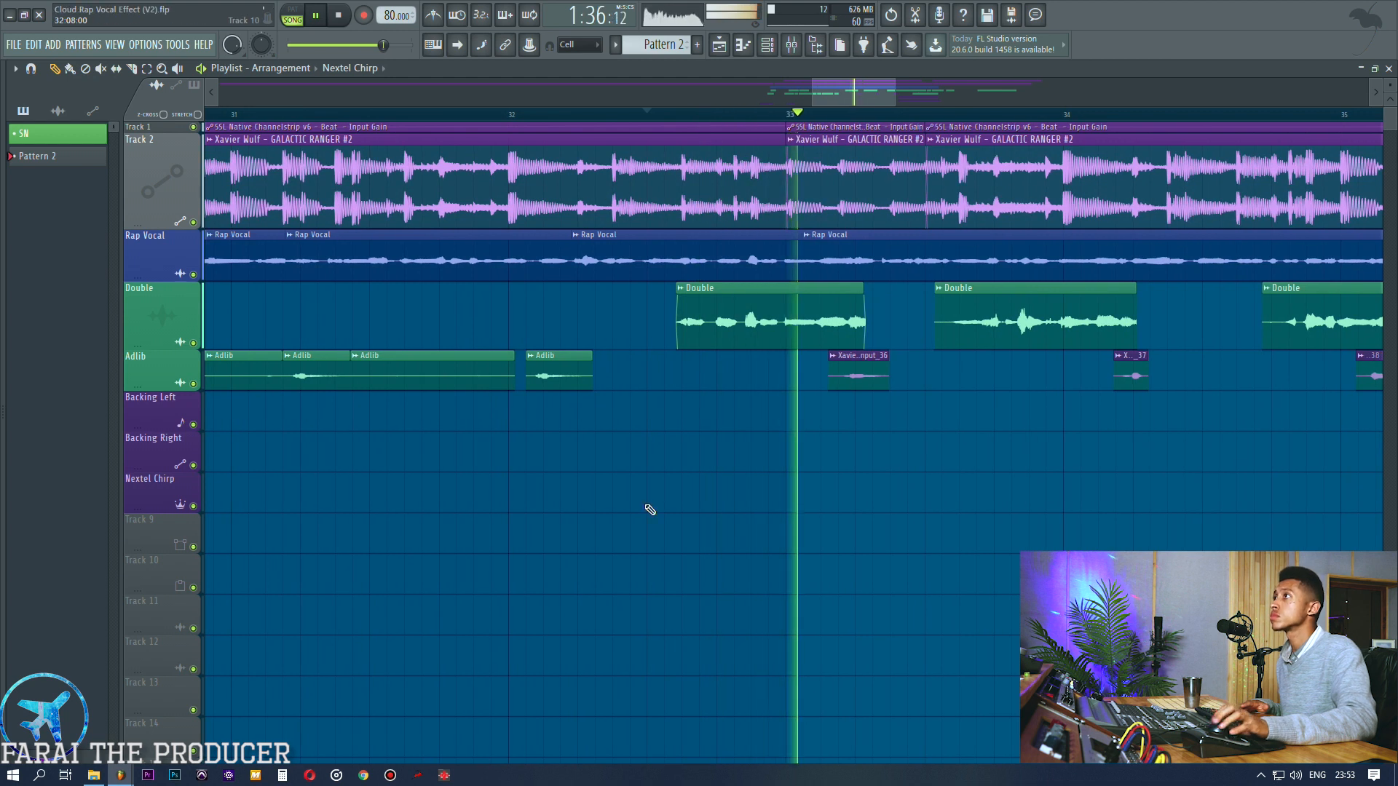
Stop playback, mute the Double track and replay the passage from the middle of bar 32 without it.
{"action": "key", "text": "space"}
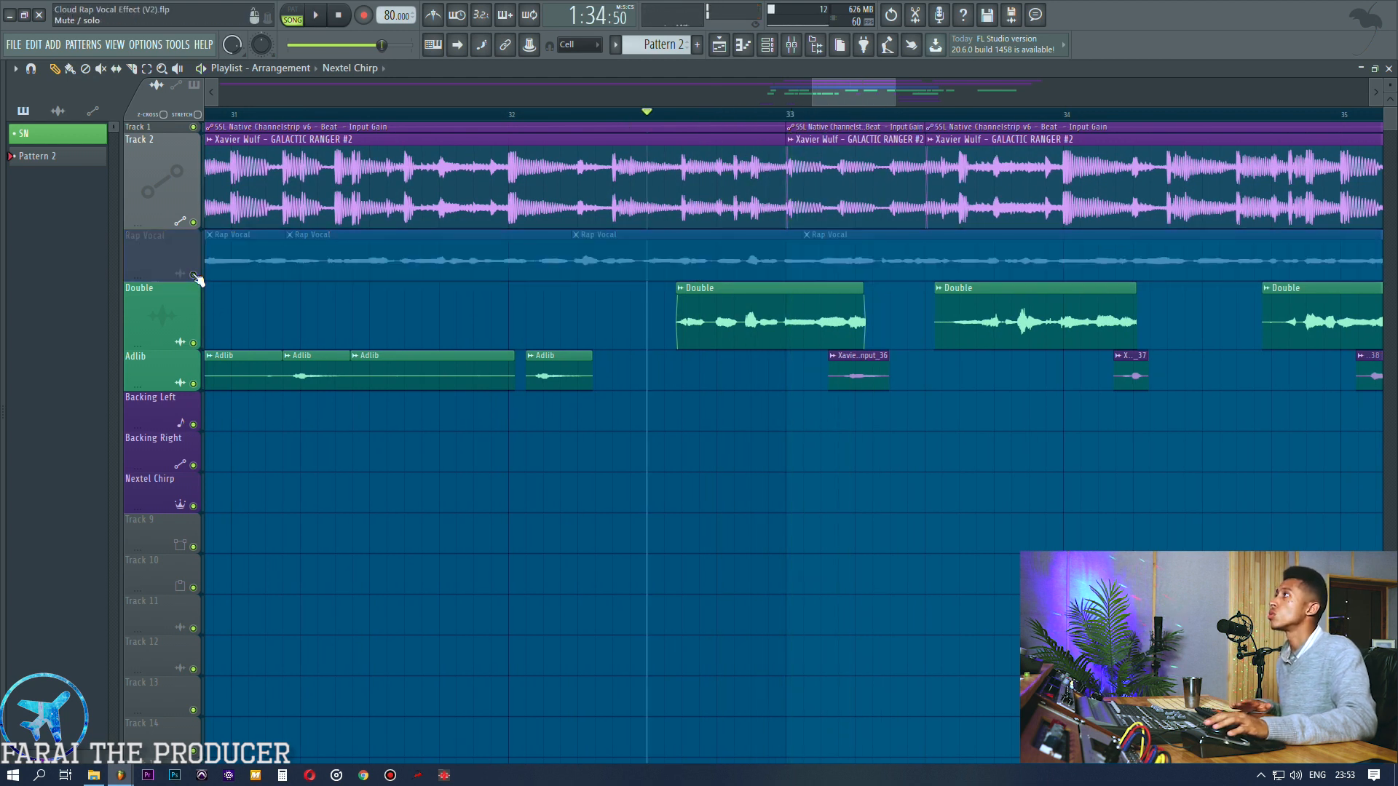
{"action": "left_click", "coordinate": [193, 343]}
{"action": "key", "text": "space"}
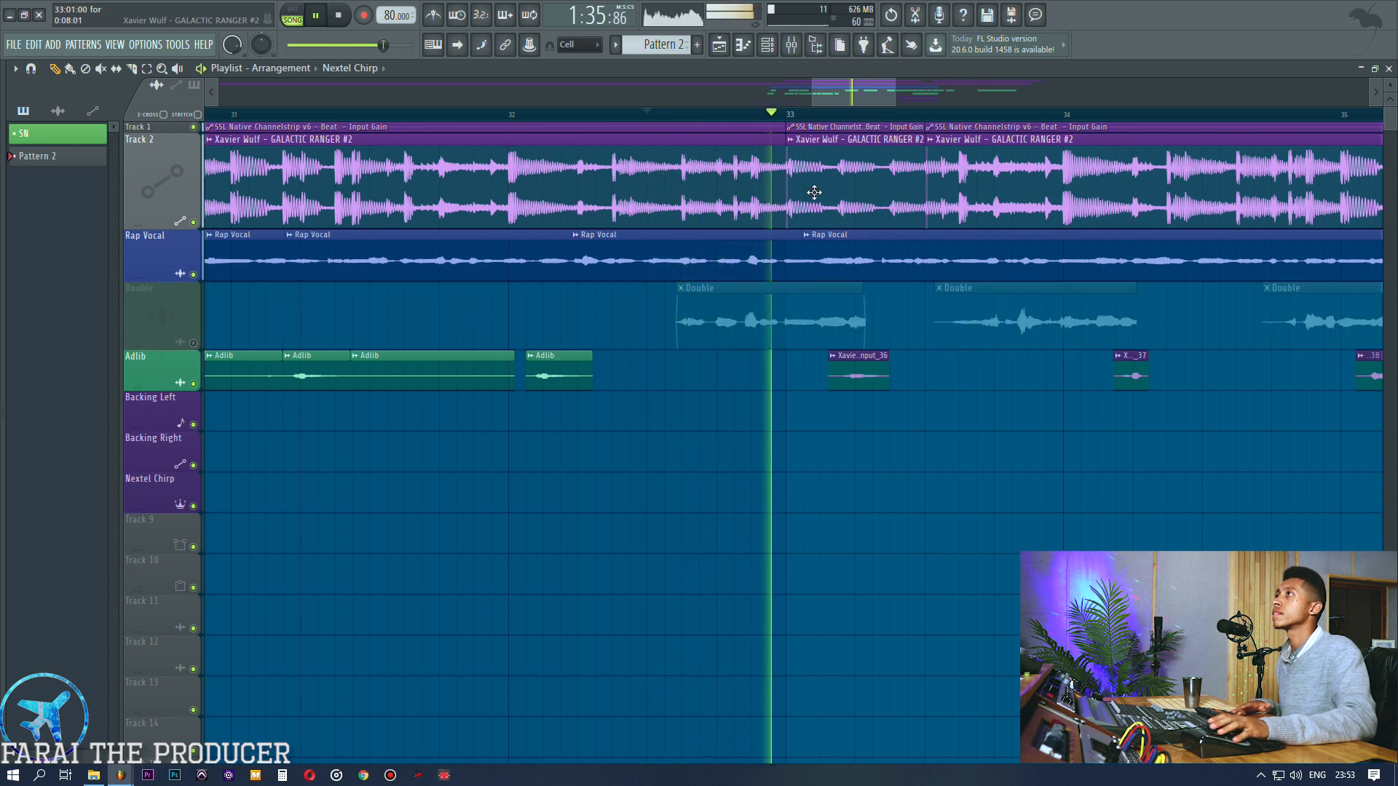
Mute the Adlib track as well and replay the same passage with only the main rap vocal over the beat.
{"action": "key", "text": "space"}
{"action": "left_click", "coordinate": [193, 384]}
{"action": "key", "text": "space"}
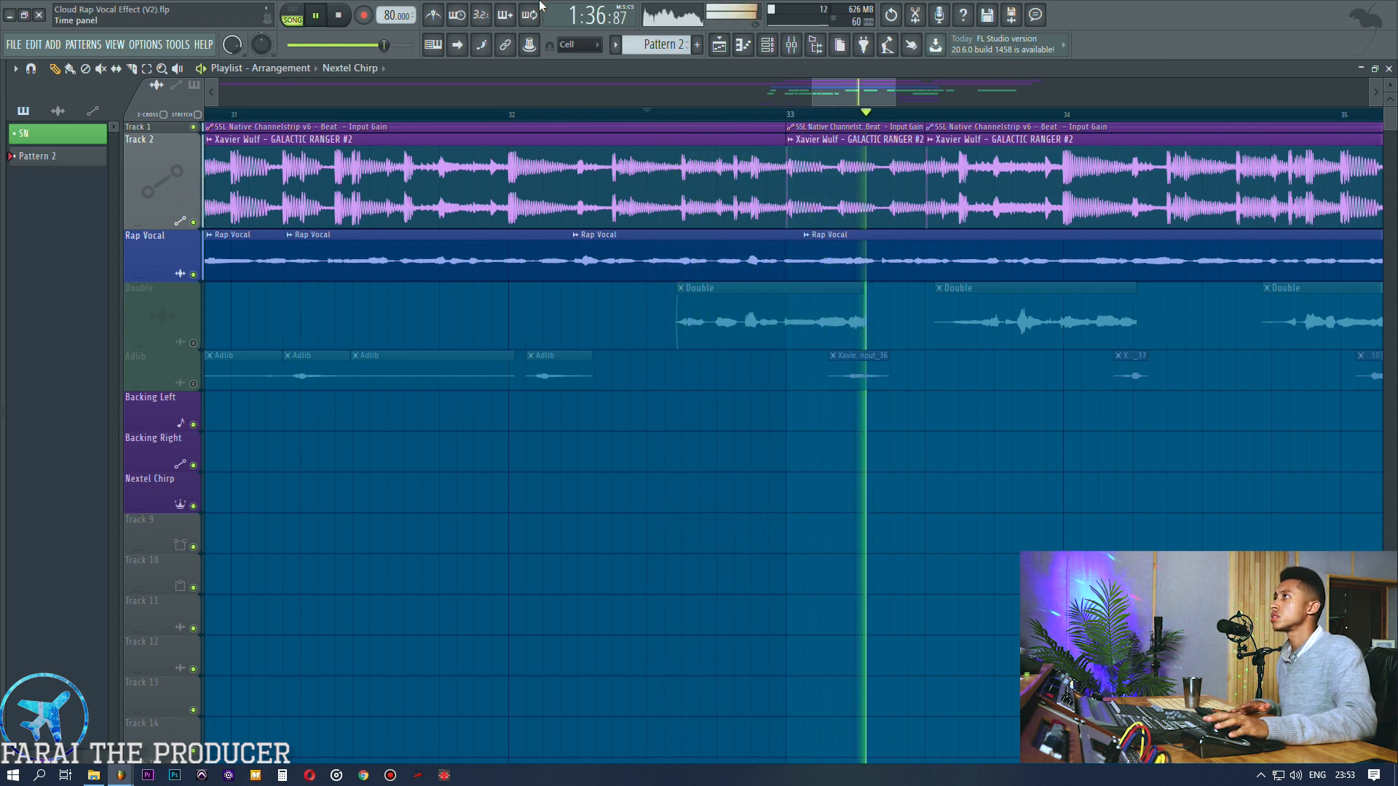
Unmute the Double and Adlib tracks, replay the passage with all vocals and stop playback.
{"action": "key", "text": "space"}
{"action": "left_click", "coordinate": [193, 343]}
{"action": "right_click", "coordinate": [193, 384]}
{"action": "left_click", "coordinate": [192, 342]}
{"action": "key", "text": "space"}
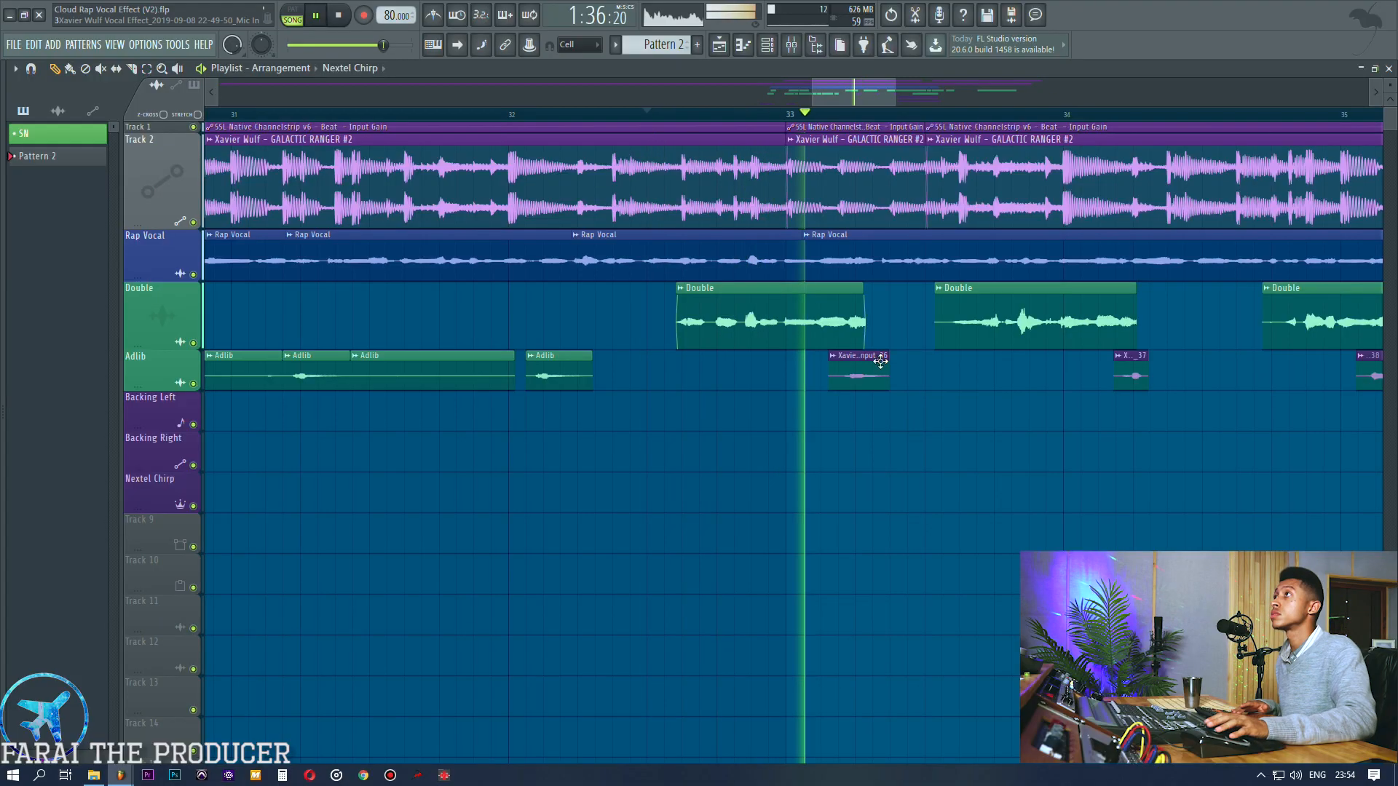
{"action": "key", "text": "space"}
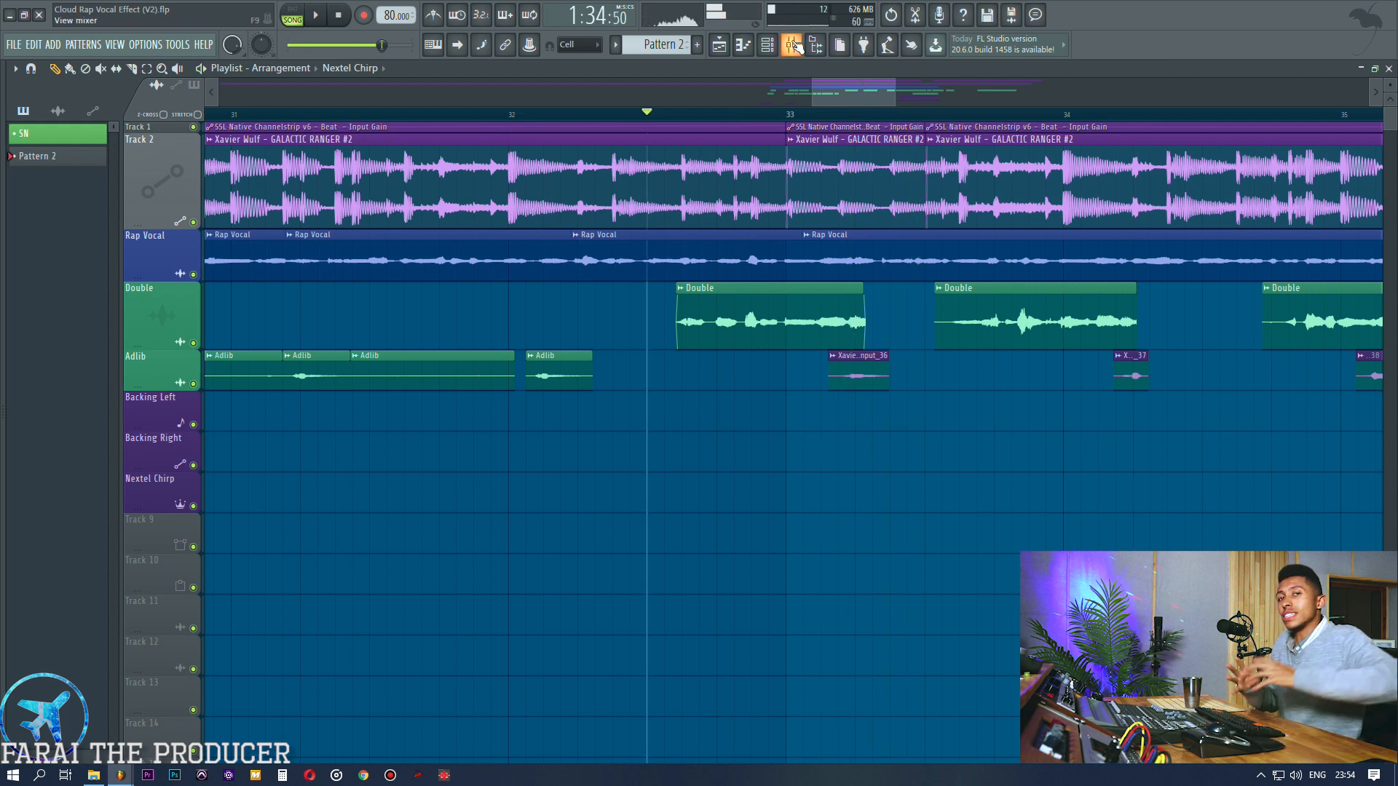
Show the mixer and view the effect chains on the Main Vocal and Doubler channels.
{"action": "scroll", "coordinate": [705, 117], "scroll_direction": "down", "scroll_amount": 4}
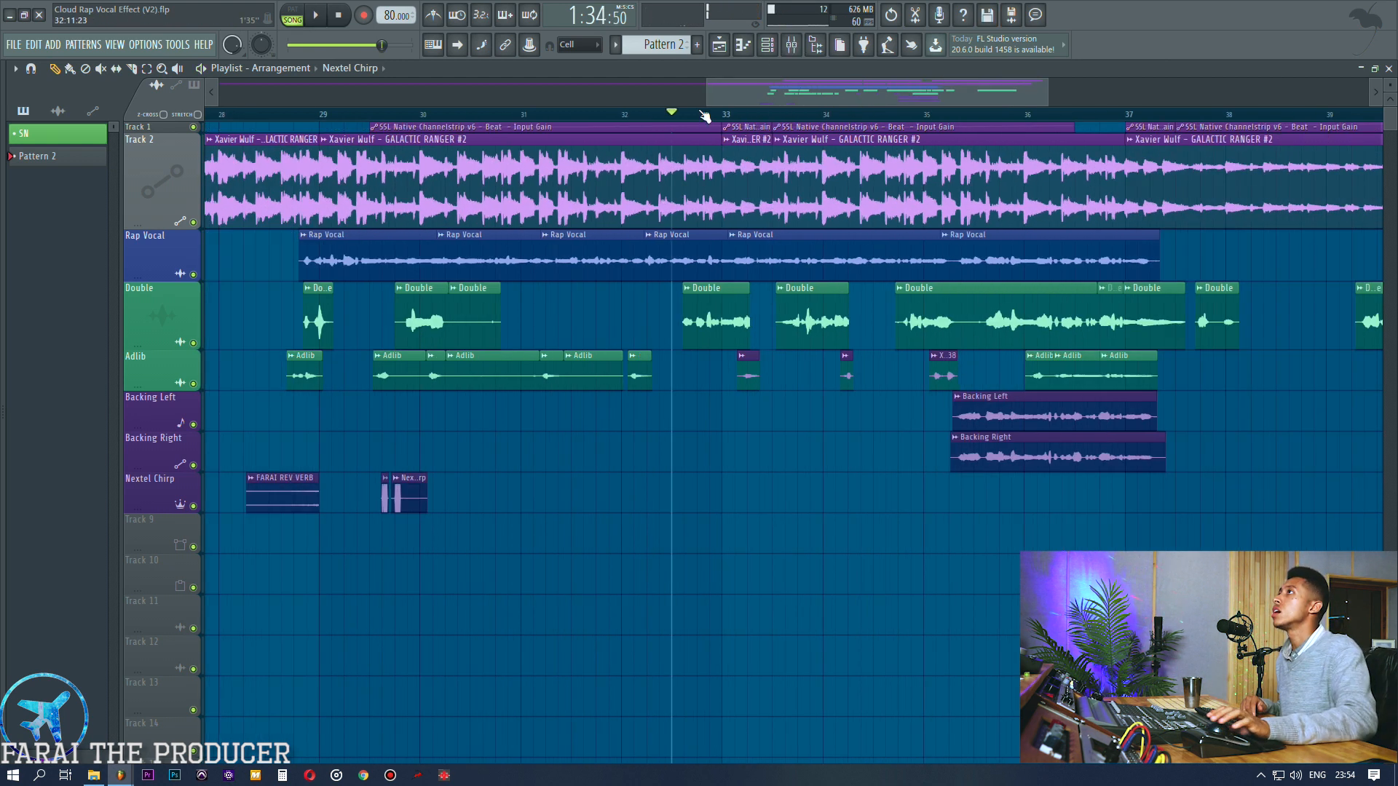
{"action": "key", "text": "F9"}
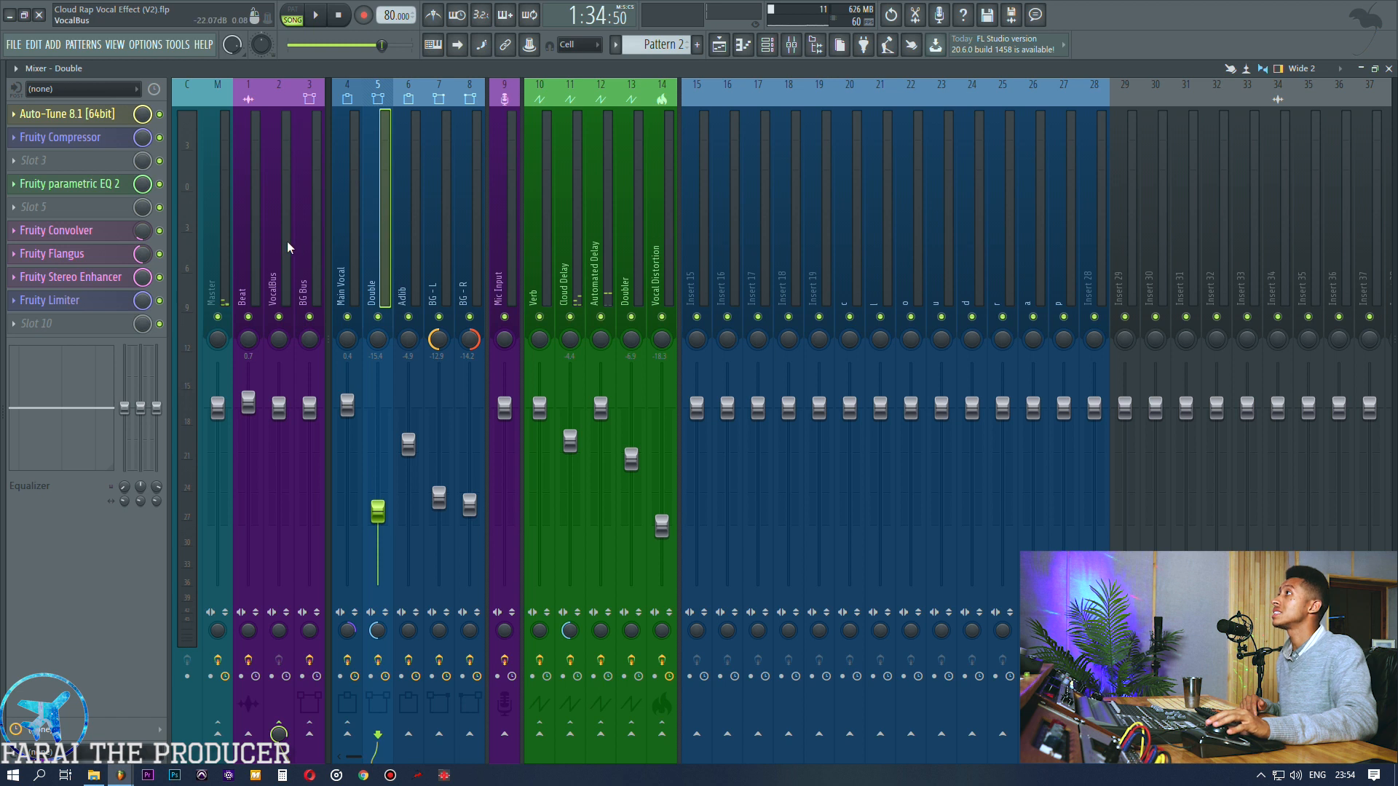
{"action": "left_click", "coordinate": [346, 244]}
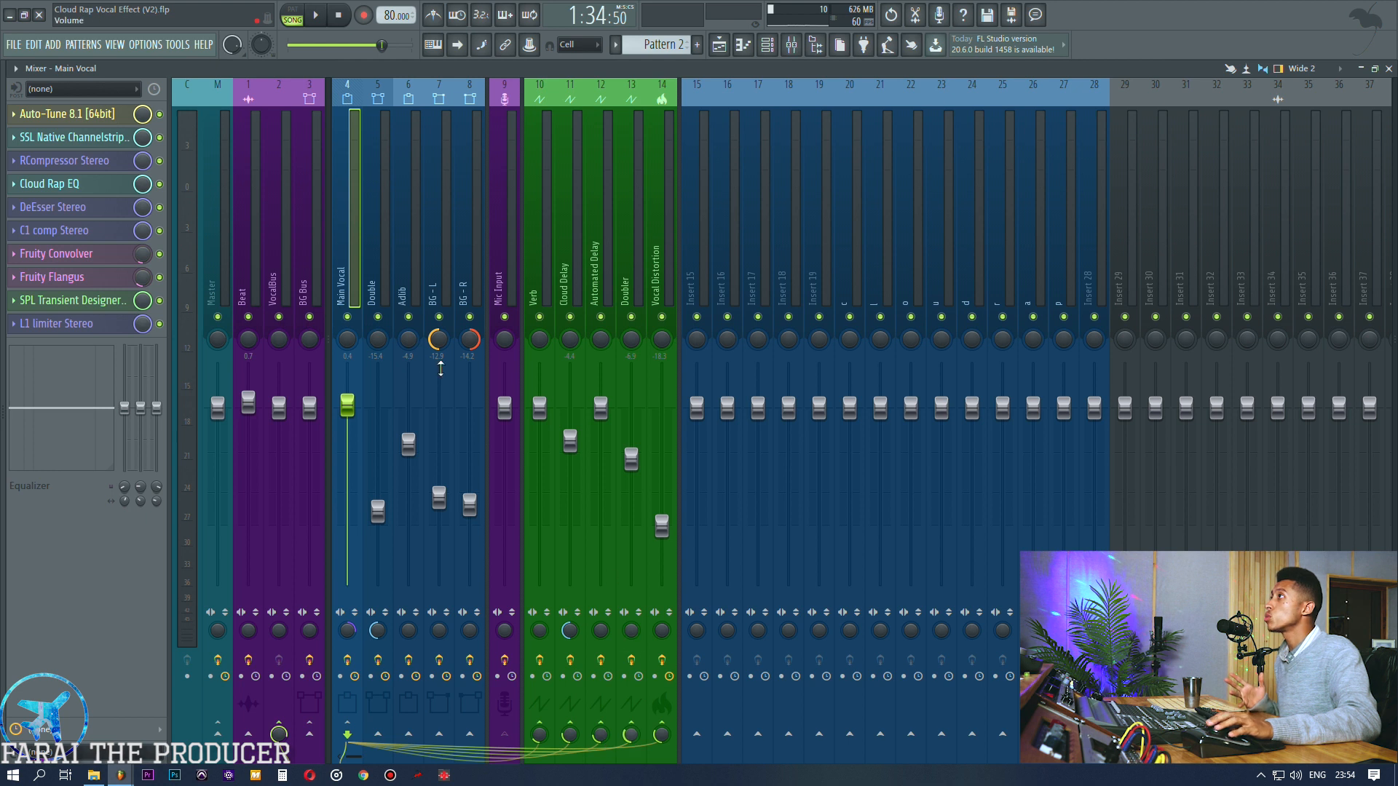
{"action": "left_click", "coordinate": [635, 205]}
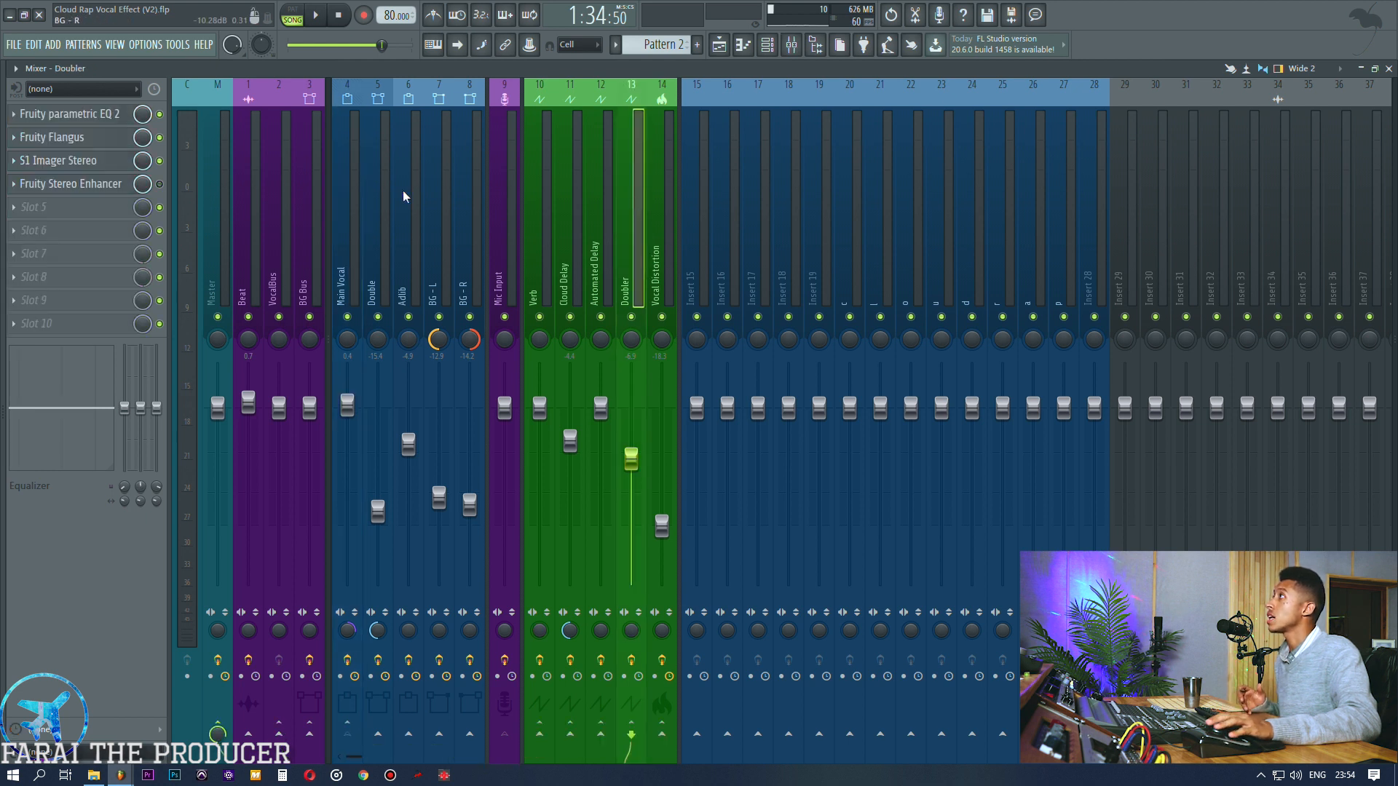
Open the Doubler channel's Fruity parametric EQ 2, Fruity Flangus, S1 Imager Stereo and Fruity Stereo Enhancer, spreading out their windows to examine the settings.
{"action": "left_click", "coordinate": [69, 113]}
{"action": "left_click", "coordinate": [62, 137]}
{"action": "left_click", "coordinate": [58, 160]}
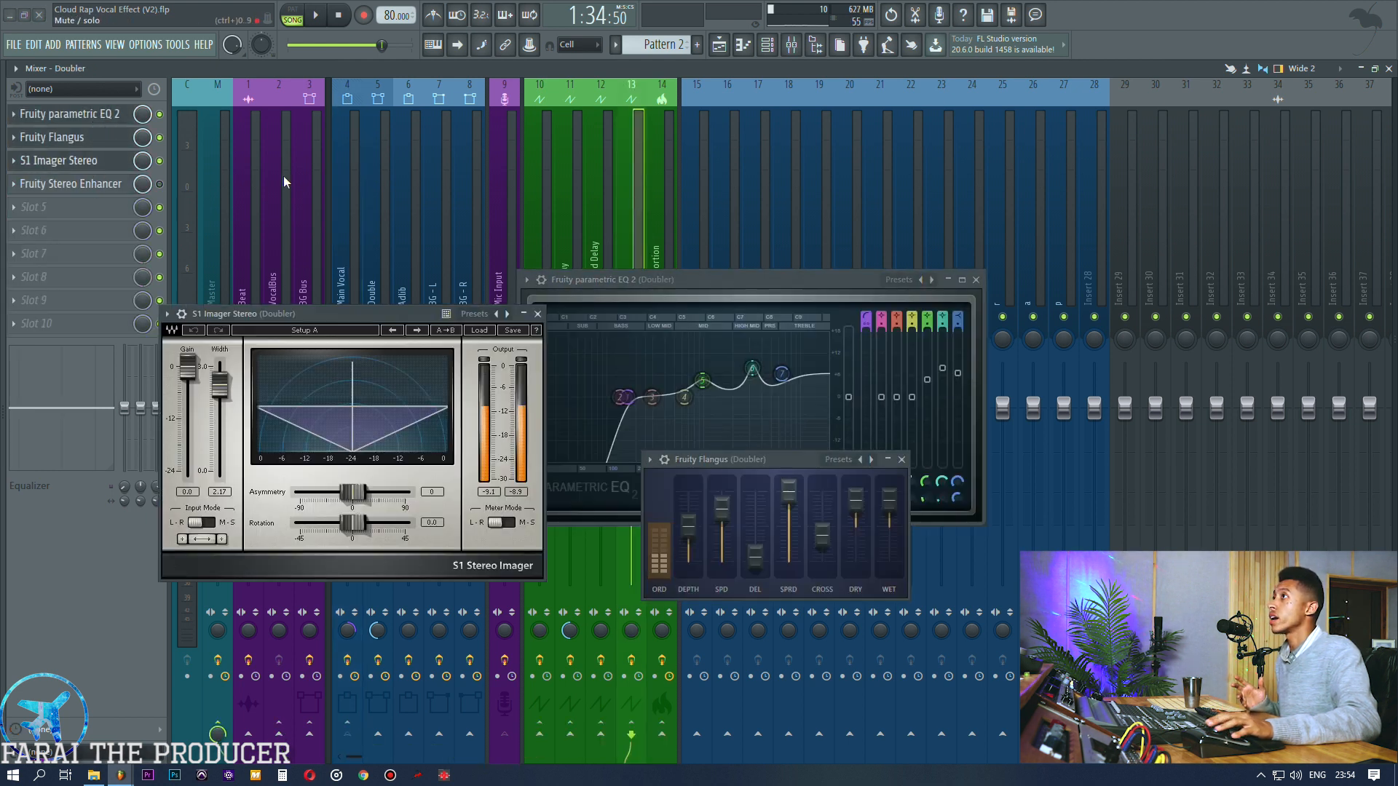
{"action": "left_click_drag", "start_coordinate": [675, 277], "coordinate": [1015, 91]}
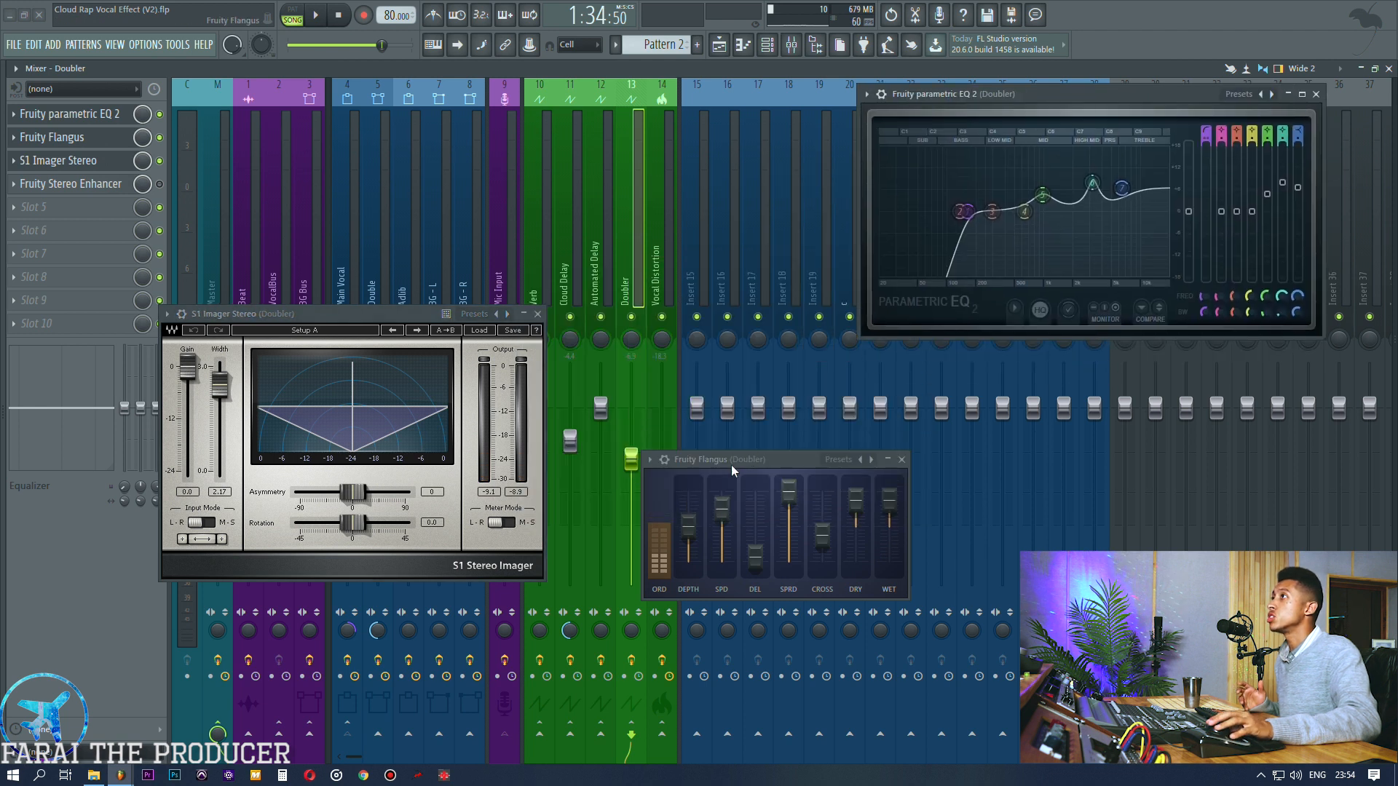
{"action": "left_click_drag", "start_coordinate": [731, 466], "coordinate": [1043, 354]}
{"action": "left_click_drag", "start_coordinate": [267, 315], "coordinate": [535, 317]}
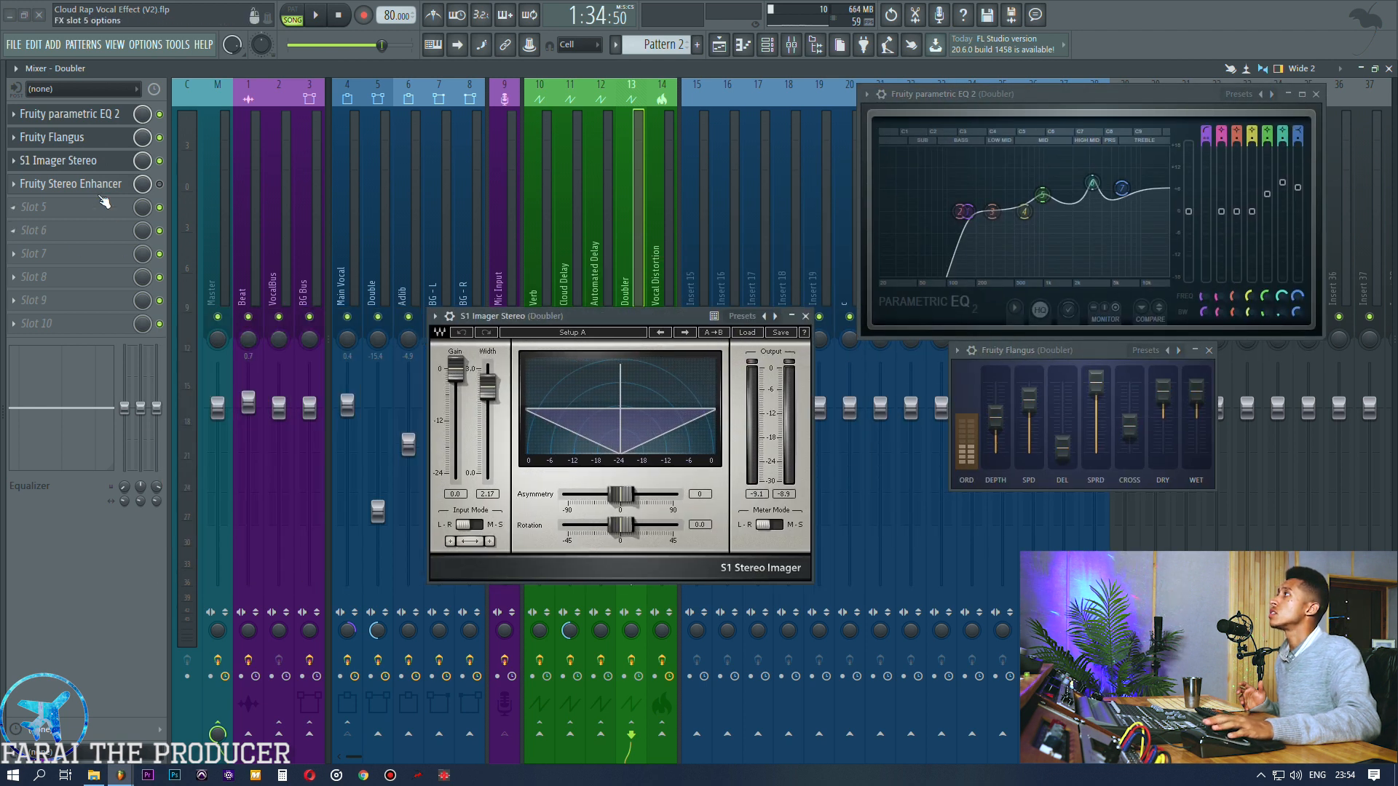
{"action": "left_click", "coordinate": [69, 183]}
{"action": "left_click_drag", "start_coordinate": [952, 347], "coordinate": [1124, 554]}
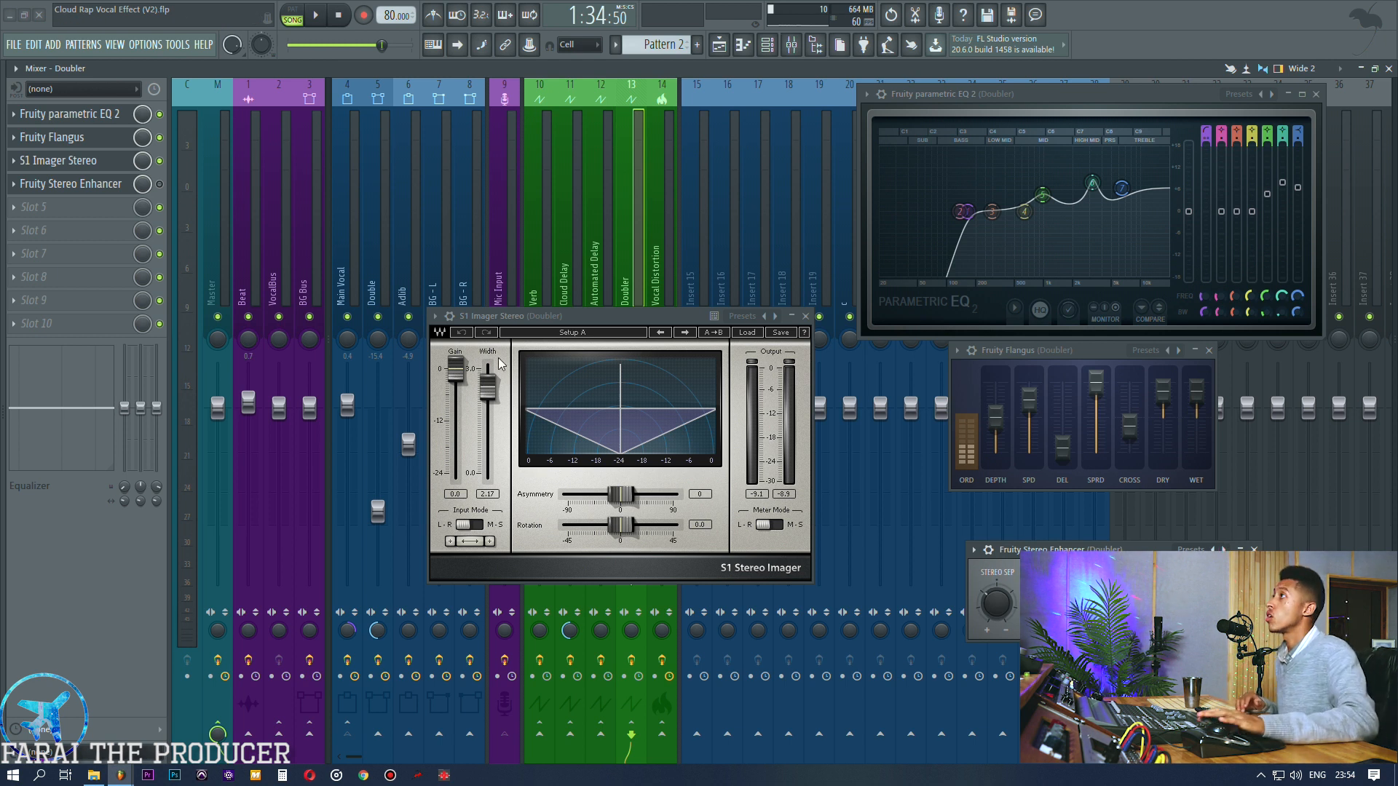
Close all four of the Doubler channel's effect windows.
{"action": "left_click", "coordinate": [805, 315]}
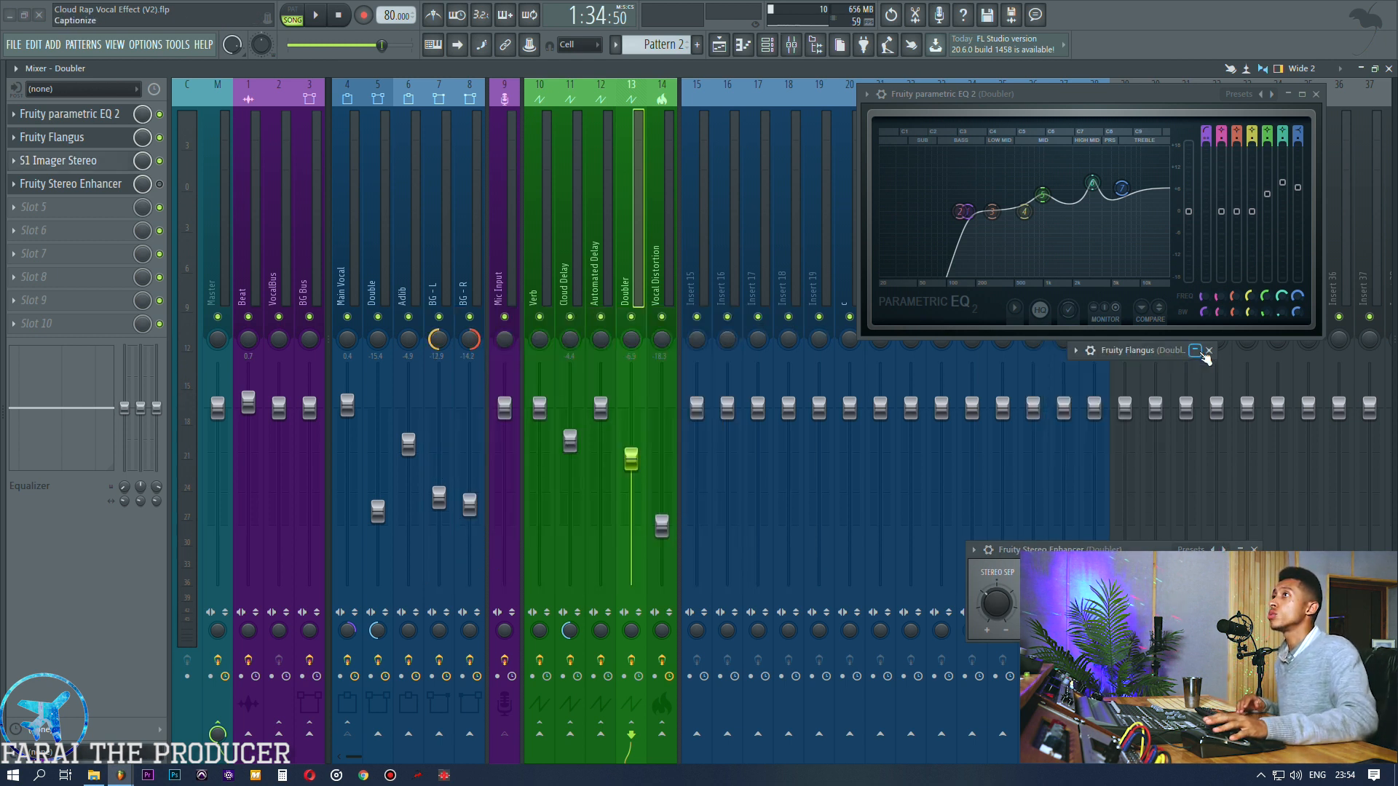
{"action": "left_click", "coordinate": [1209, 352]}
{"action": "left_click", "coordinate": [1253, 548]}
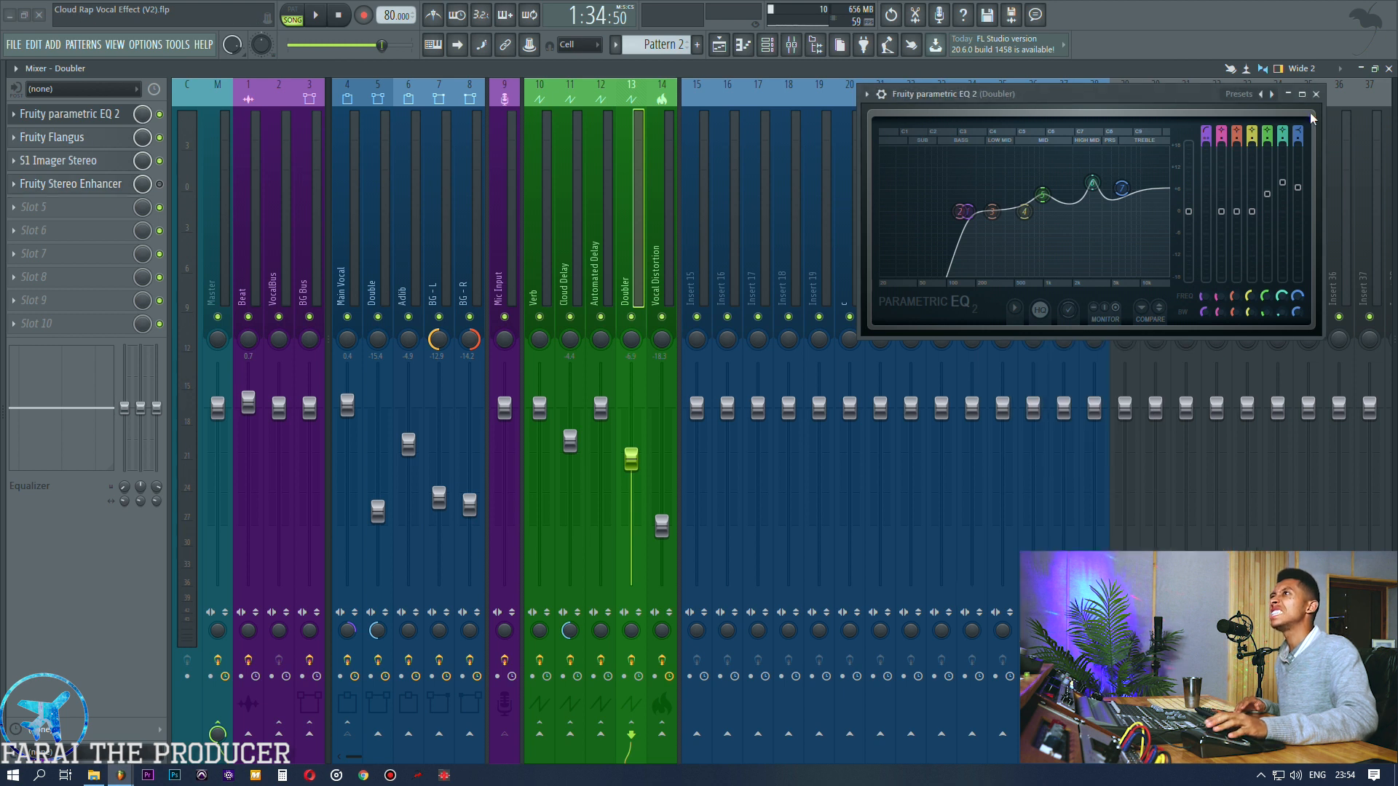
{"action": "left_click", "coordinate": [1315, 94]}
Select the Main Vocal channel, start playback and mute the Doubler, Automated Delay, Cloud Delay, Verb and Vocal Distortion sends.
{"action": "left_click", "coordinate": [348, 233]}
{"action": "key", "text": "space"}
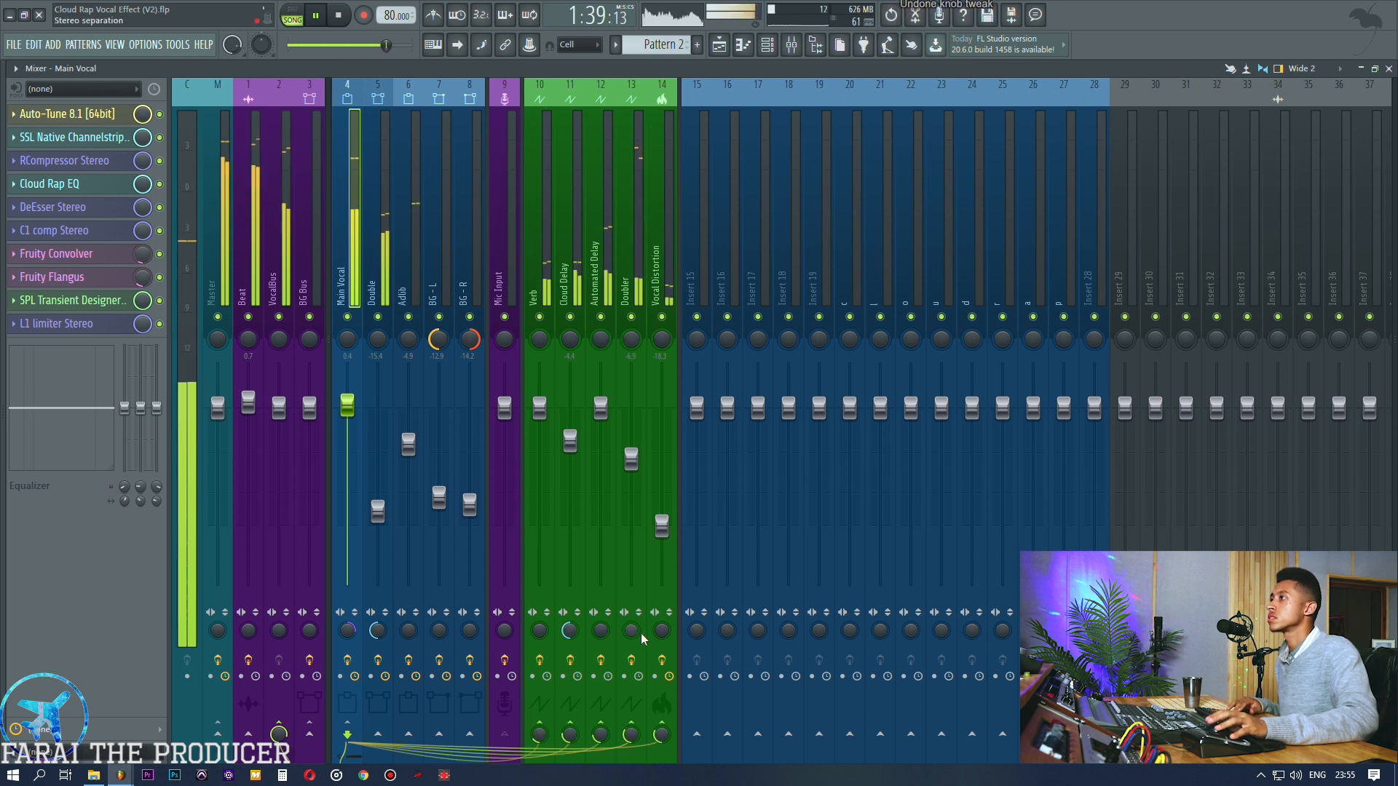
{"action": "left_click", "coordinate": [632, 316]}
{"action": "left_click", "coordinate": [601, 316]}
{"action": "left_click", "coordinate": [570, 317]}
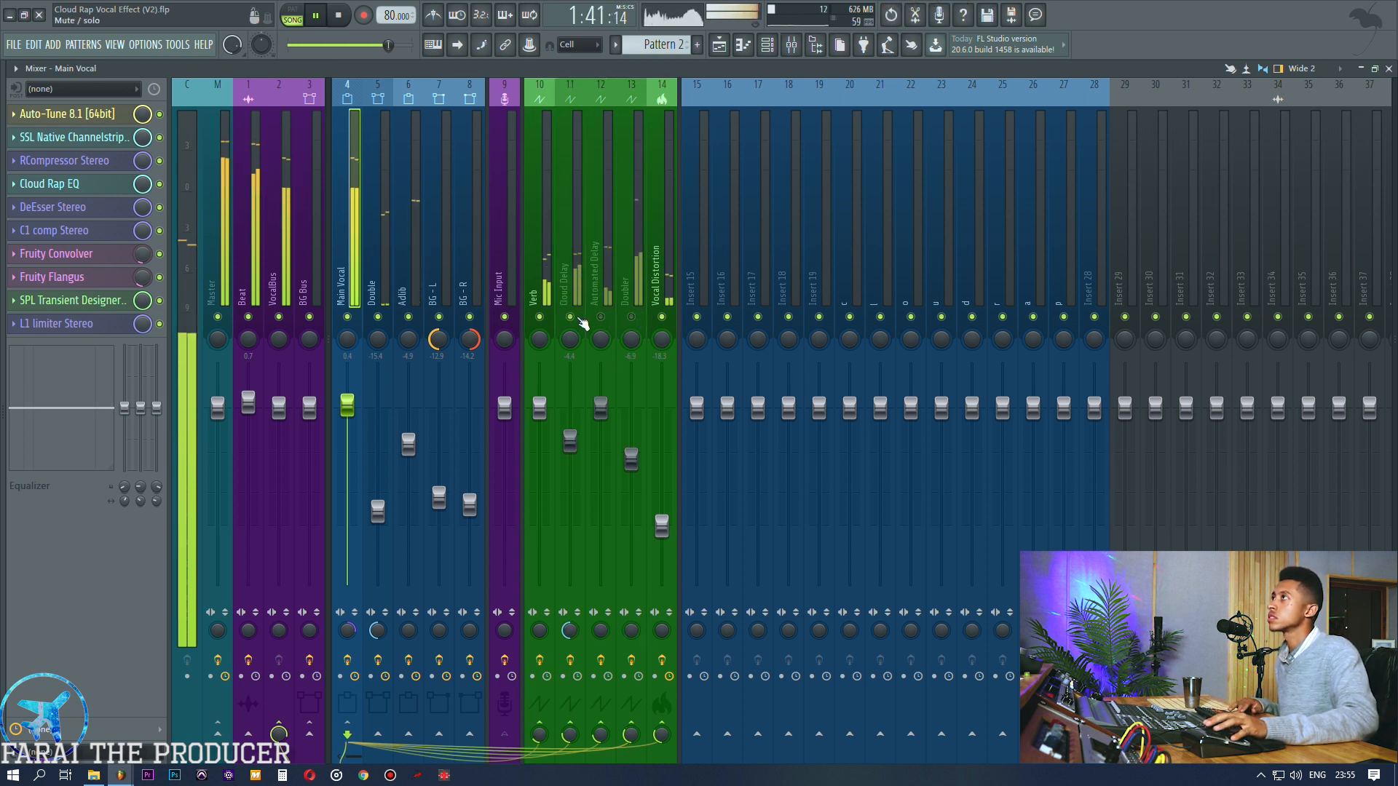
{"action": "left_click", "coordinate": [540, 317]}
{"action": "left_click", "coordinate": [661, 316]}
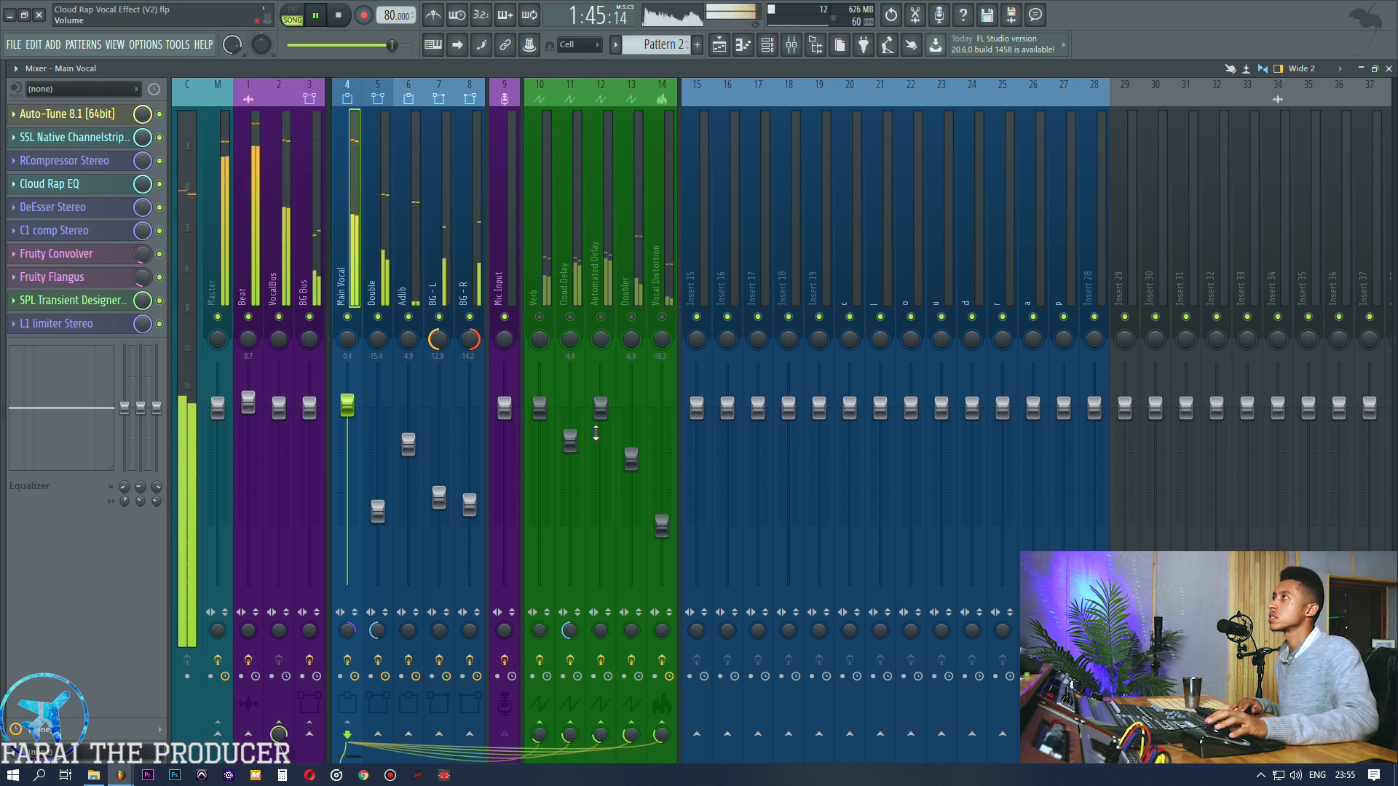
Unmute all five vocal effect sends while listening to the difference, and stop playback.
{"action": "left_click", "coordinate": [539, 317]}
{"action": "left_click", "coordinate": [570, 317]}
{"action": "left_click", "coordinate": [601, 316]}
{"action": "left_click", "coordinate": [631, 317]}
{"action": "left_click", "coordinate": [662, 317]}
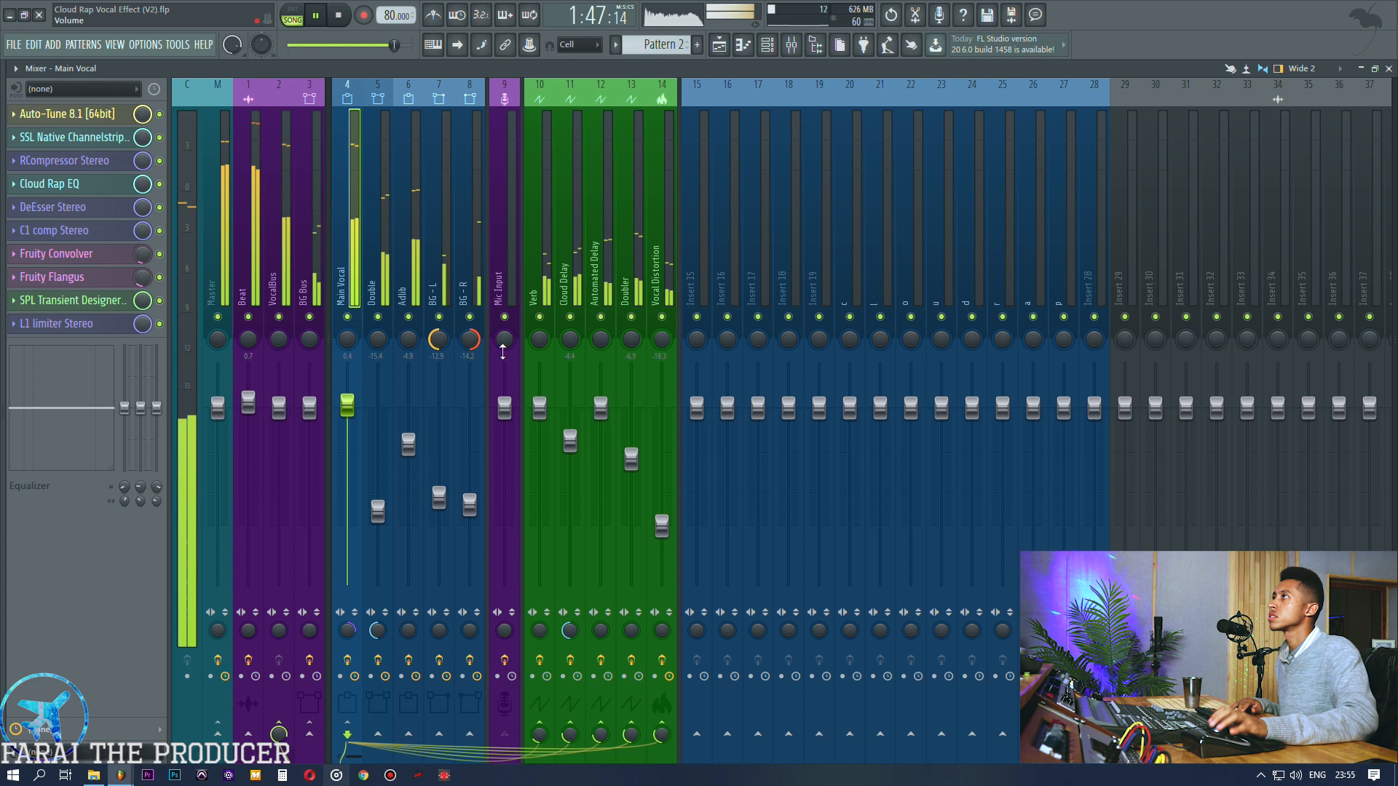
{"action": "key", "text": "space"}
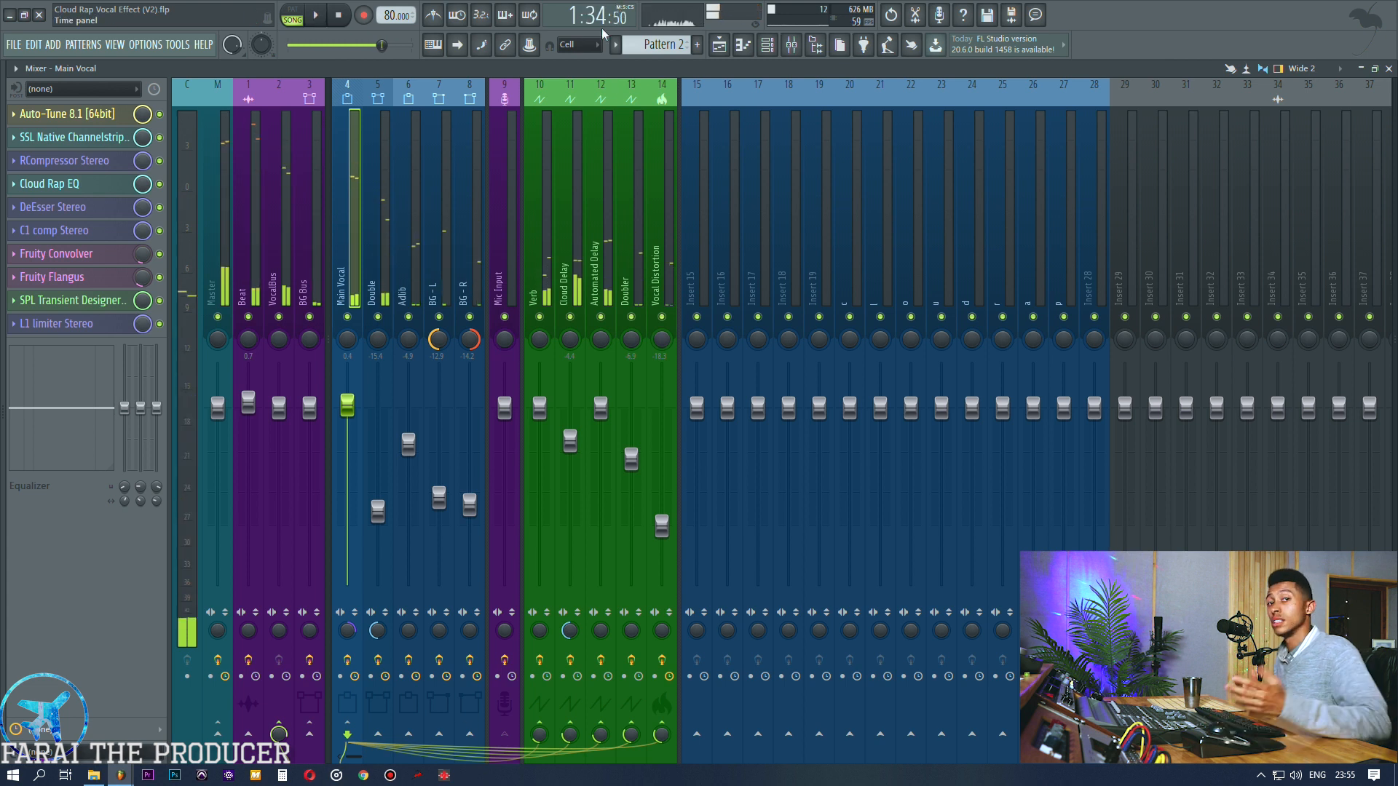
Return to the playlist and place the playhead at the start of bar 35, just before the backing vocal clips.
{"action": "left_click", "coordinate": [621, 219]}
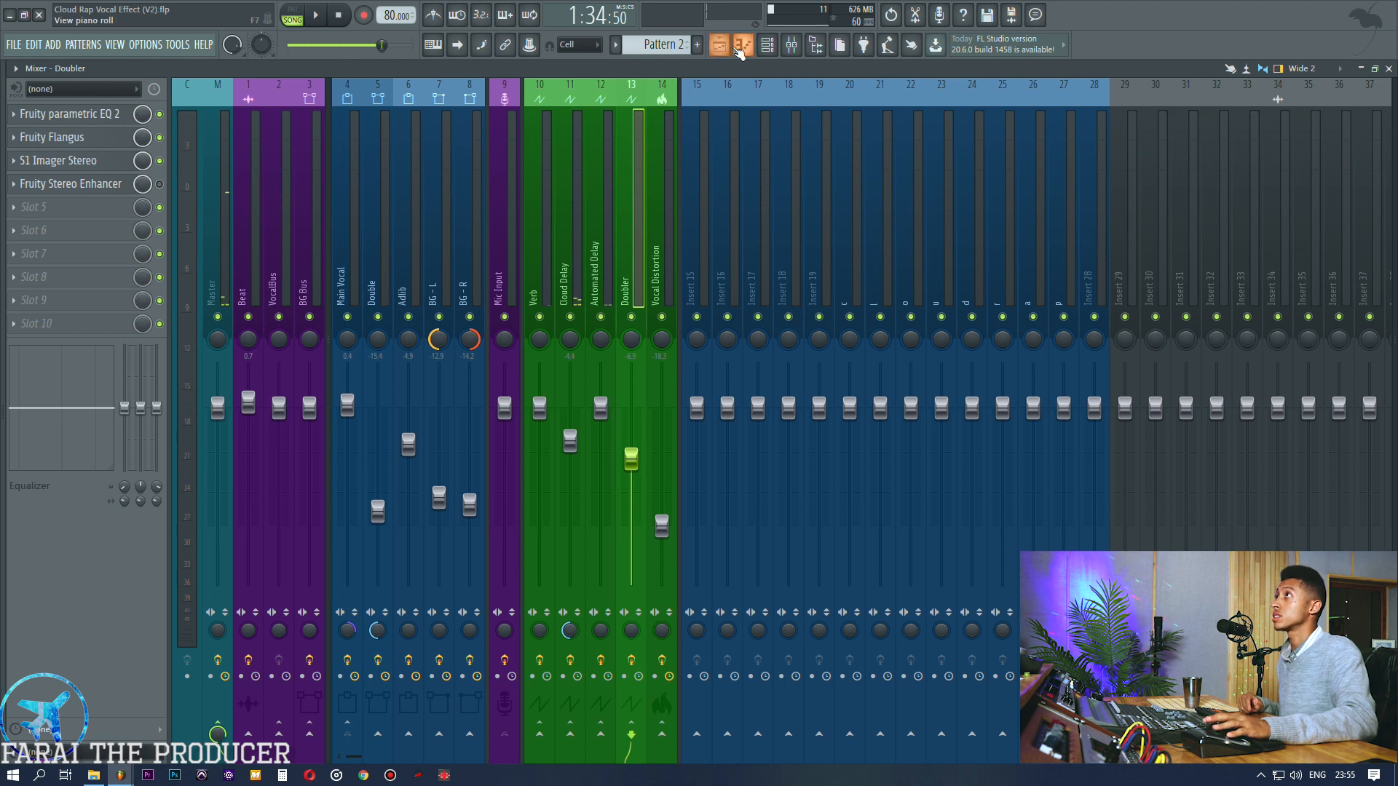
{"action": "left_click", "coordinate": [743, 44]}
{"action": "left_click", "coordinate": [718, 45]}
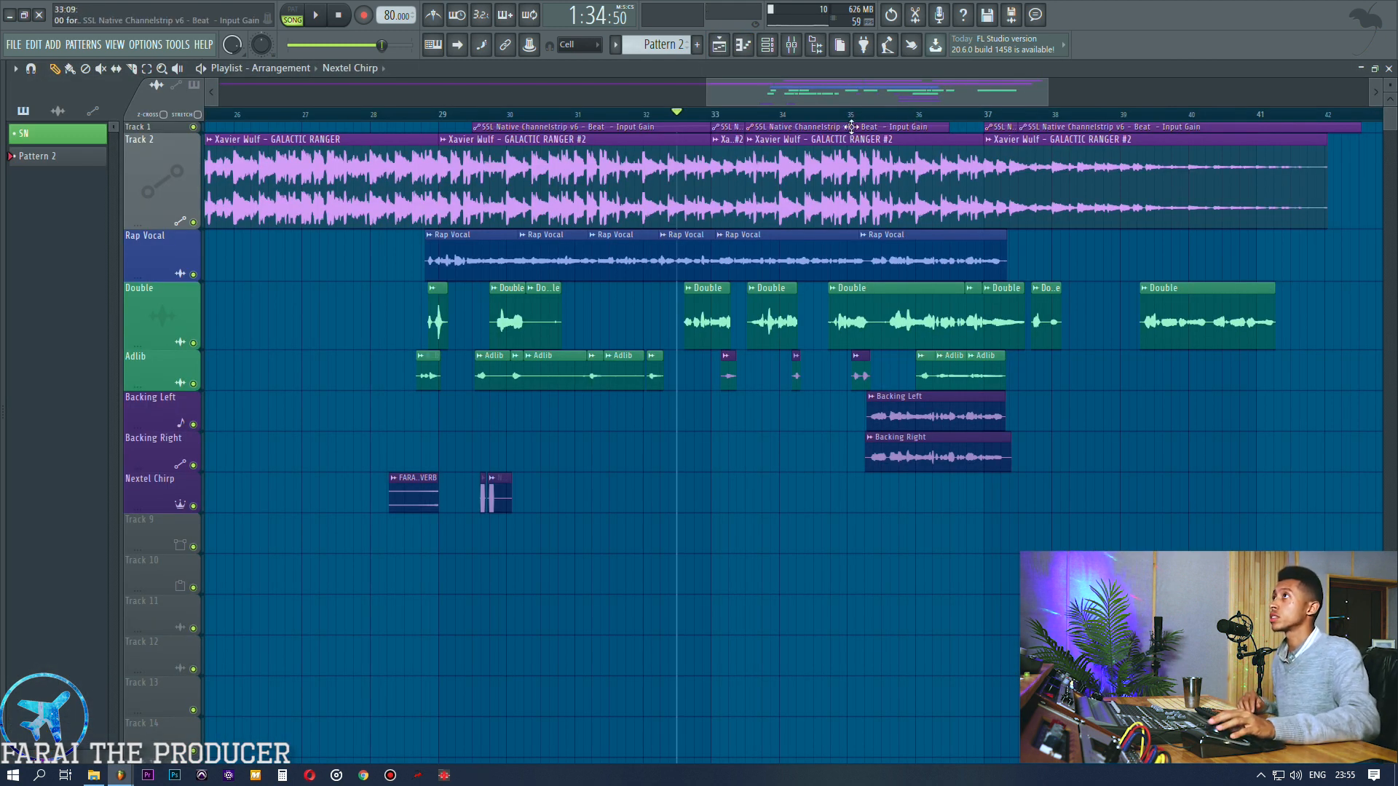
{"action": "left_click", "coordinate": [865, 114]}
{"action": "scroll", "coordinate": [865, 116], "scroll_direction": "up", "scroll_amount": 4}
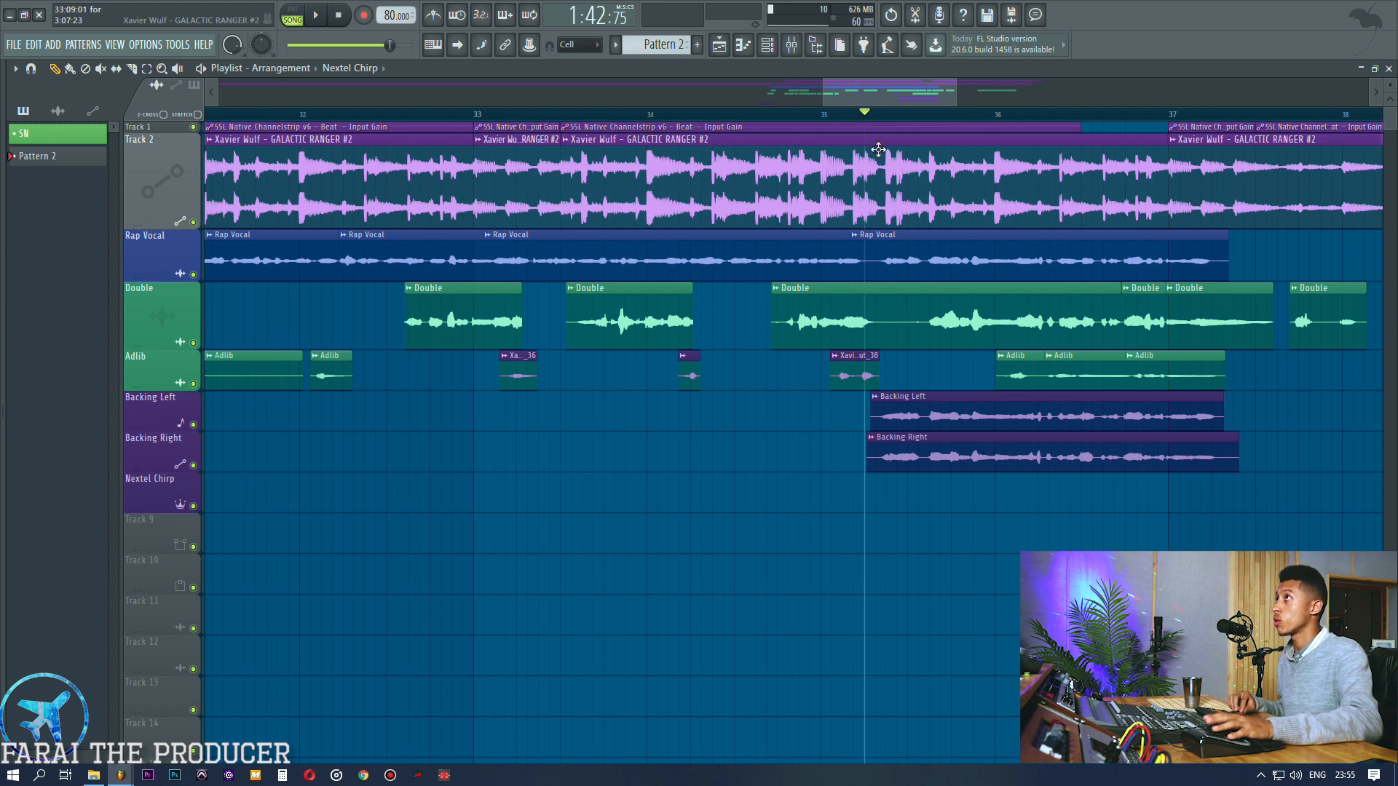
{"action": "left_click", "coordinate": [827, 113]}
Solo the Backing Right track, enable Backing Left alongside it and play the two backing vocals.
{"action": "right_click", "coordinate": [193, 465]}
{"action": "left_click", "coordinate": [193, 425]}
{"action": "key", "text": "space"}
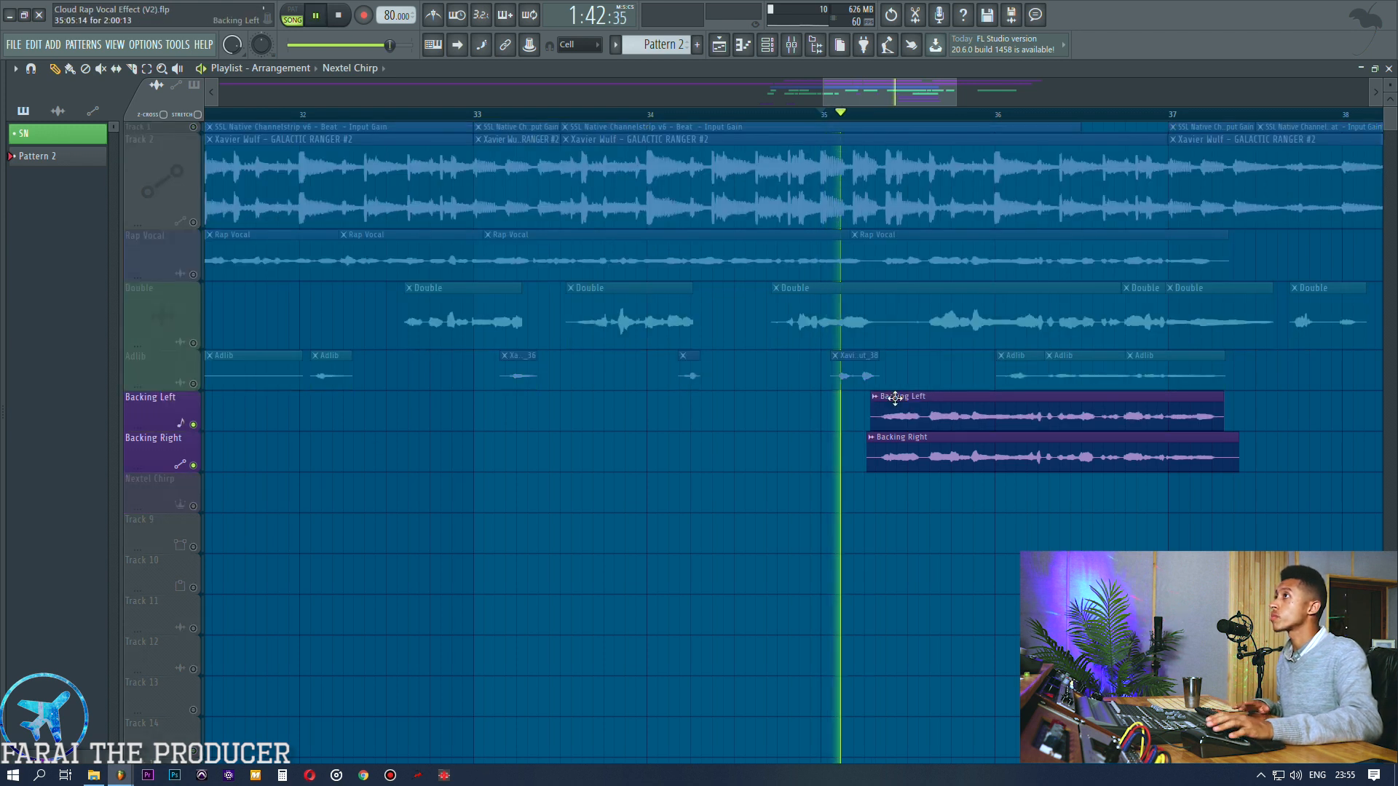
View the BG - L, BG - R and BG Bus mixer channels while the backing vocals play, and stop playback.
{"action": "left_click", "coordinate": [800, 52]}
{"action": "left_click", "coordinate": [450, 233]}
{"action": "left_click", "coordinate": [460, 239]}
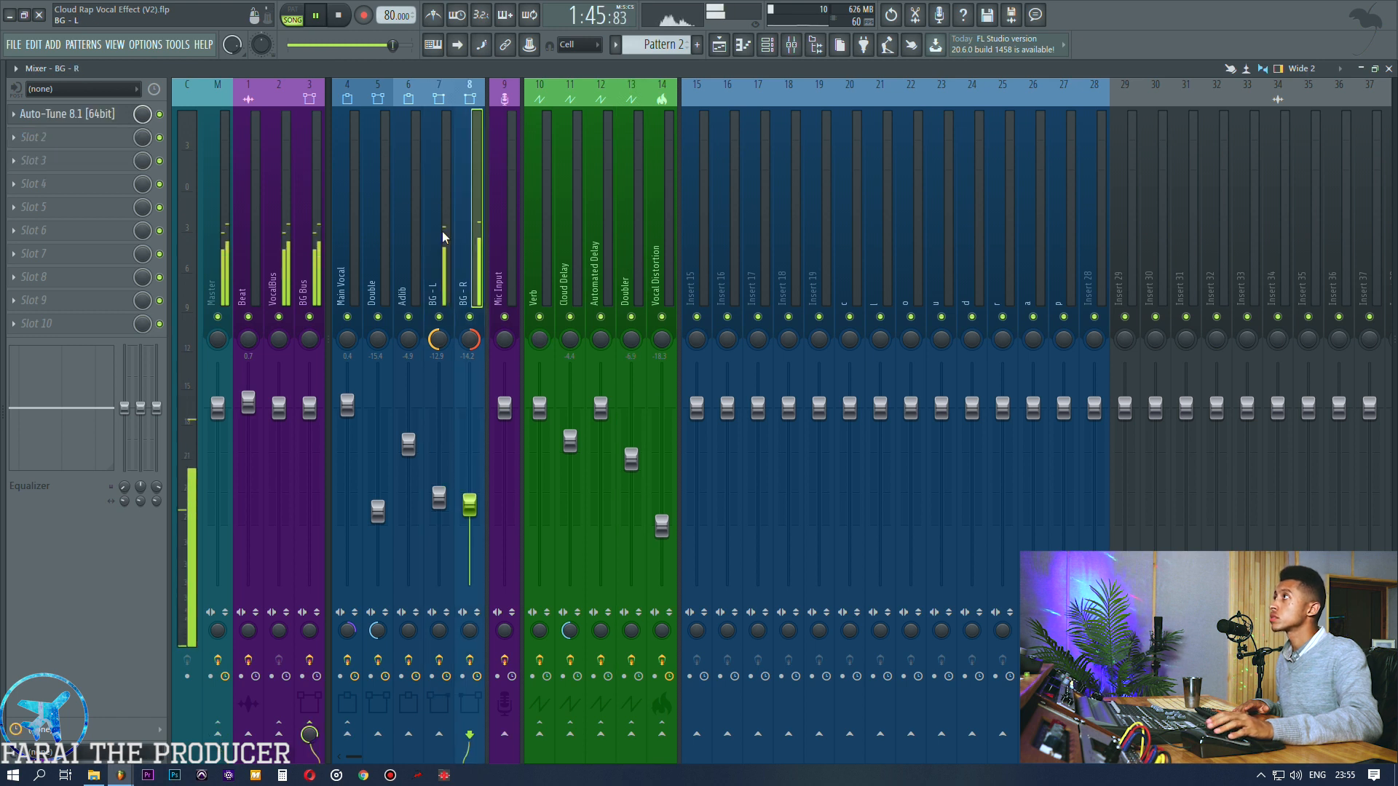
{"action": "left_click", "coordinate": [313, 242]}
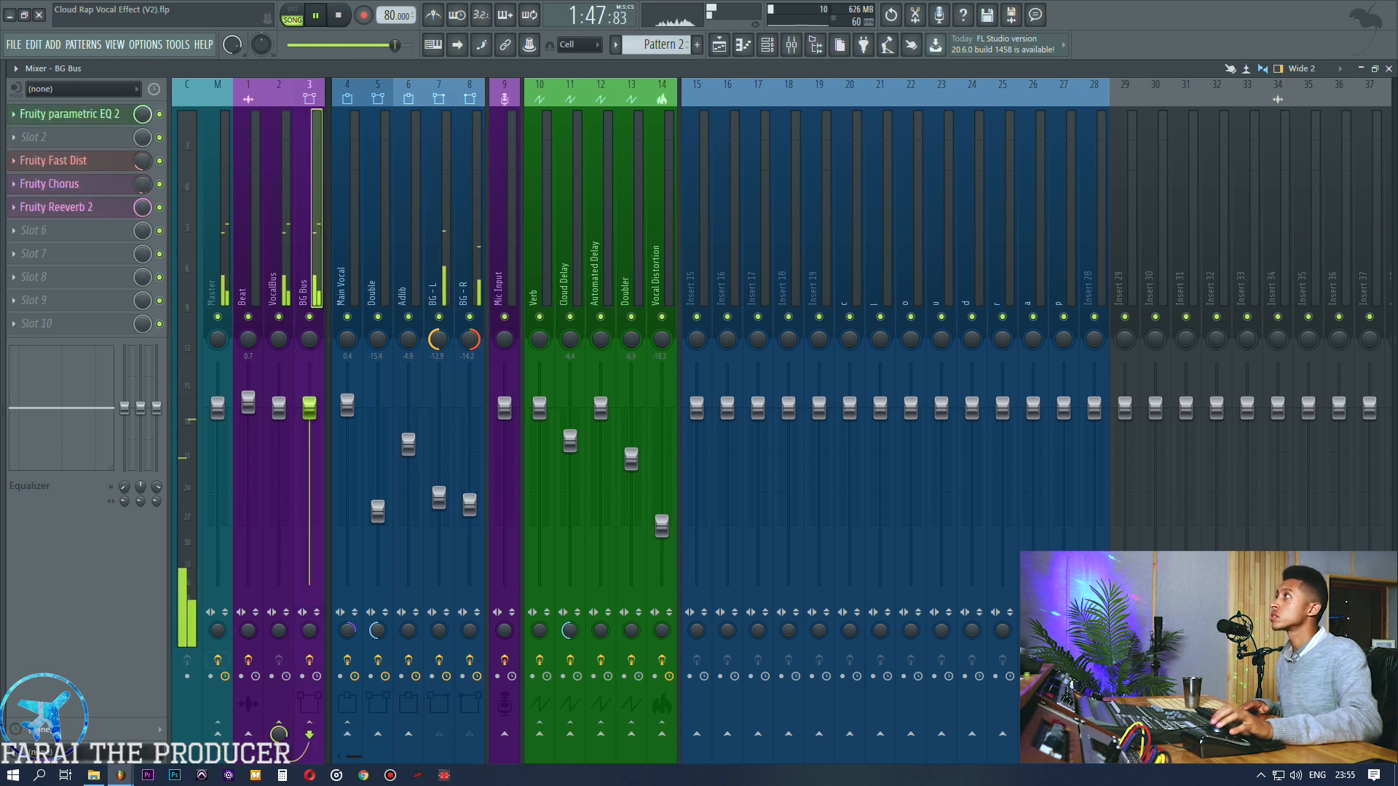
{"action": "key", "text": "space"}
Return to the playlist and turn off solo on the backing vocals so all tracks are active.
{"action": "left_click", "coordinate": [729, 52]}
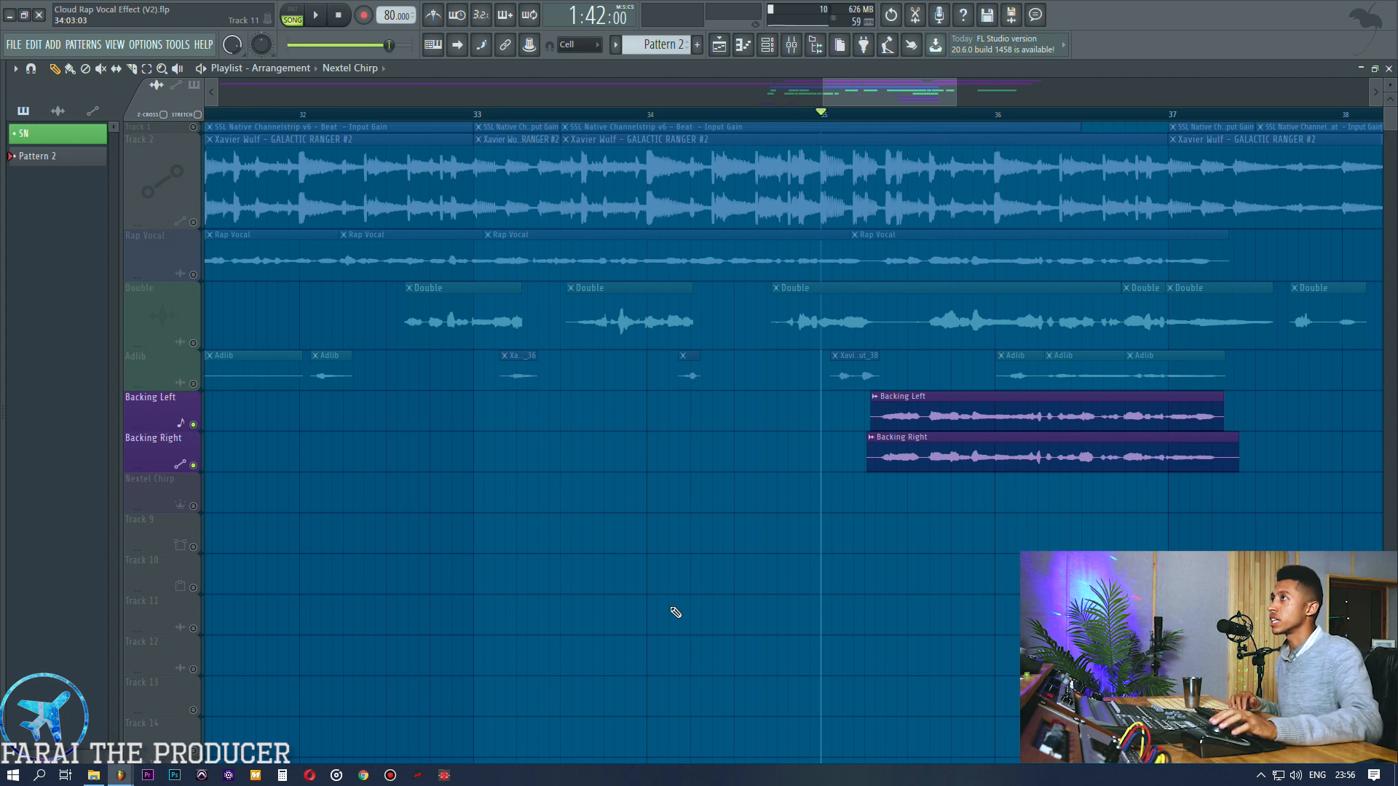
{"action": "right_click", "coordinate": [193, 425]}
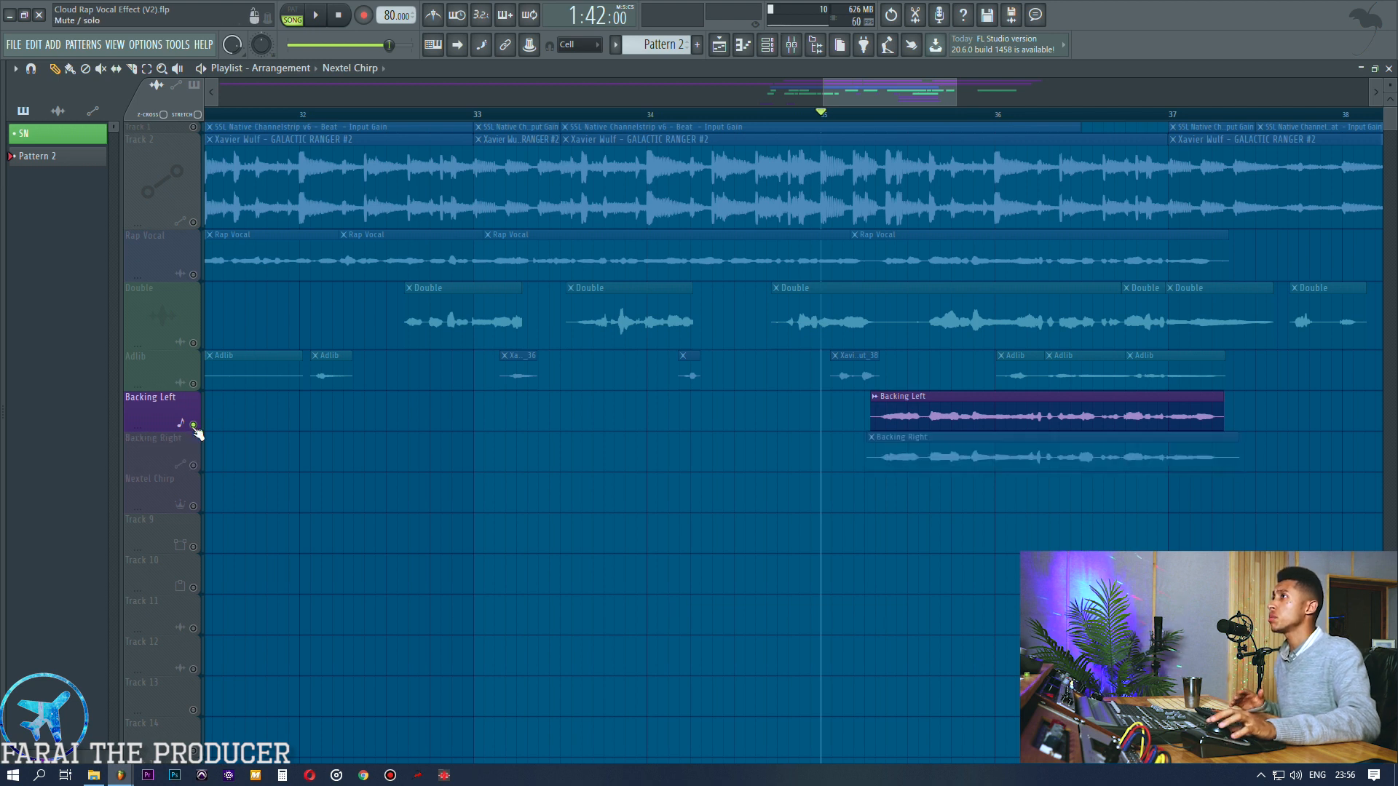
{"action": "right_click", "coordinate": [193, 424]}
Reopen the mixer and examine the backing vocal channels and the effect chain of the BG Bus they feed.
{"action": "left_click", "coordinate": [792, 44]}
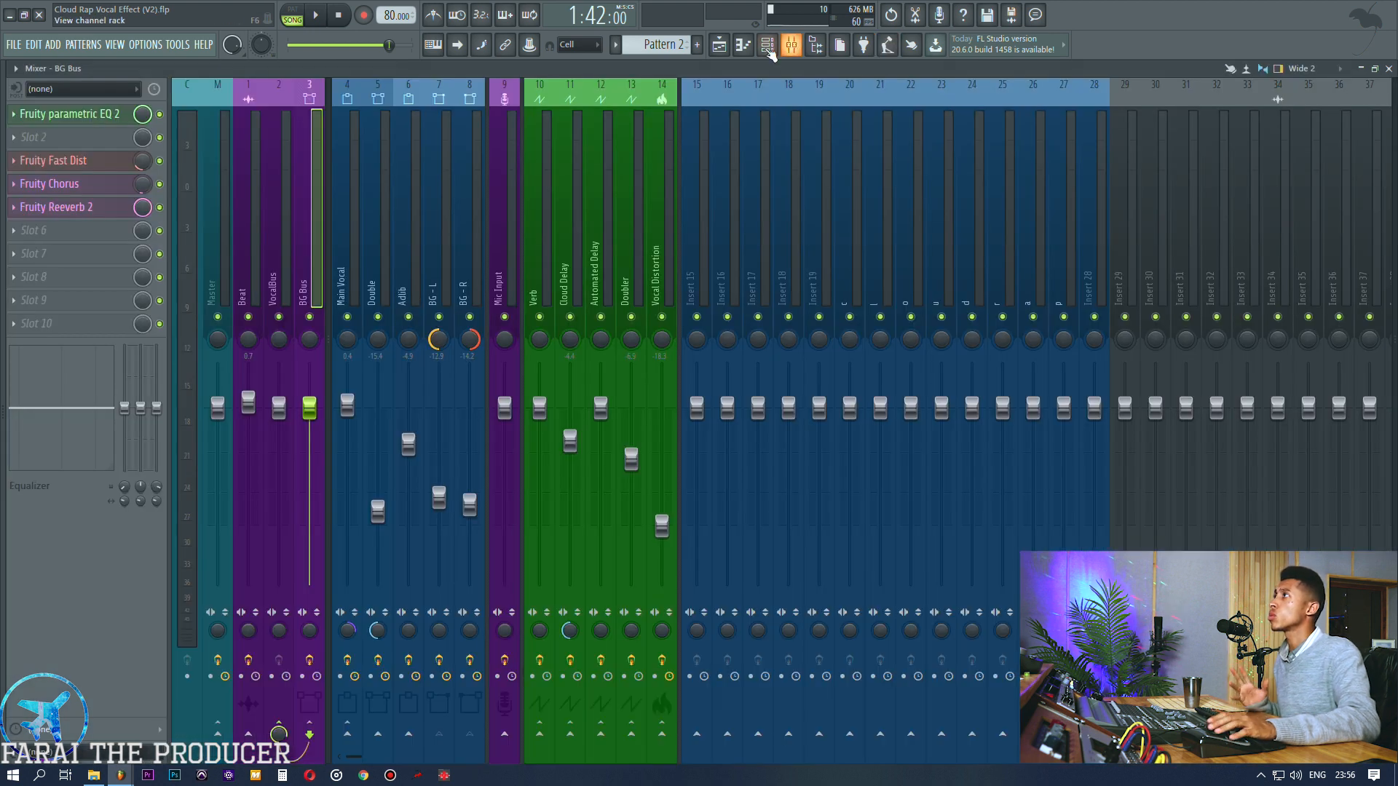
{"action": "left_click", "coordinate": [443, 215]}
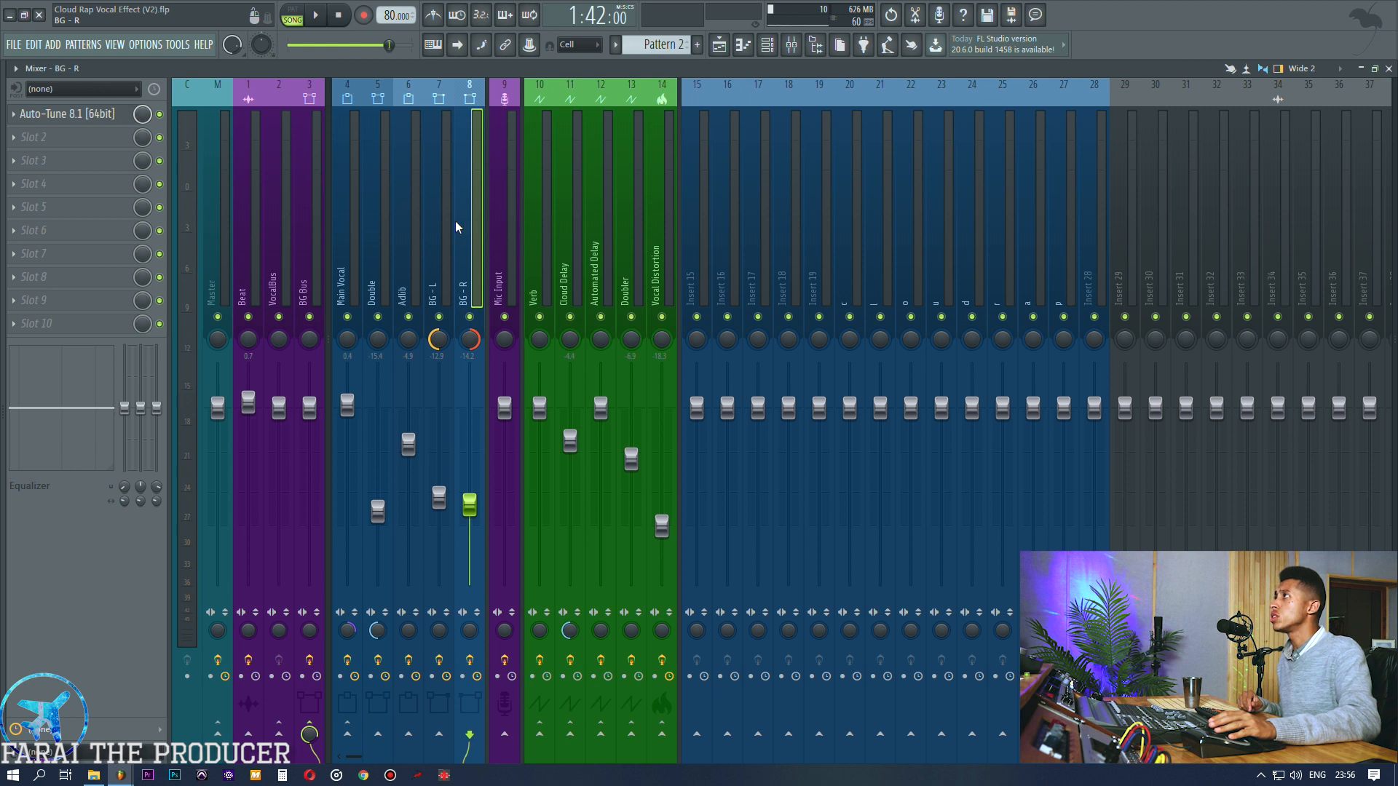
{"action": "left_click", "coordinate": [319, 241]}
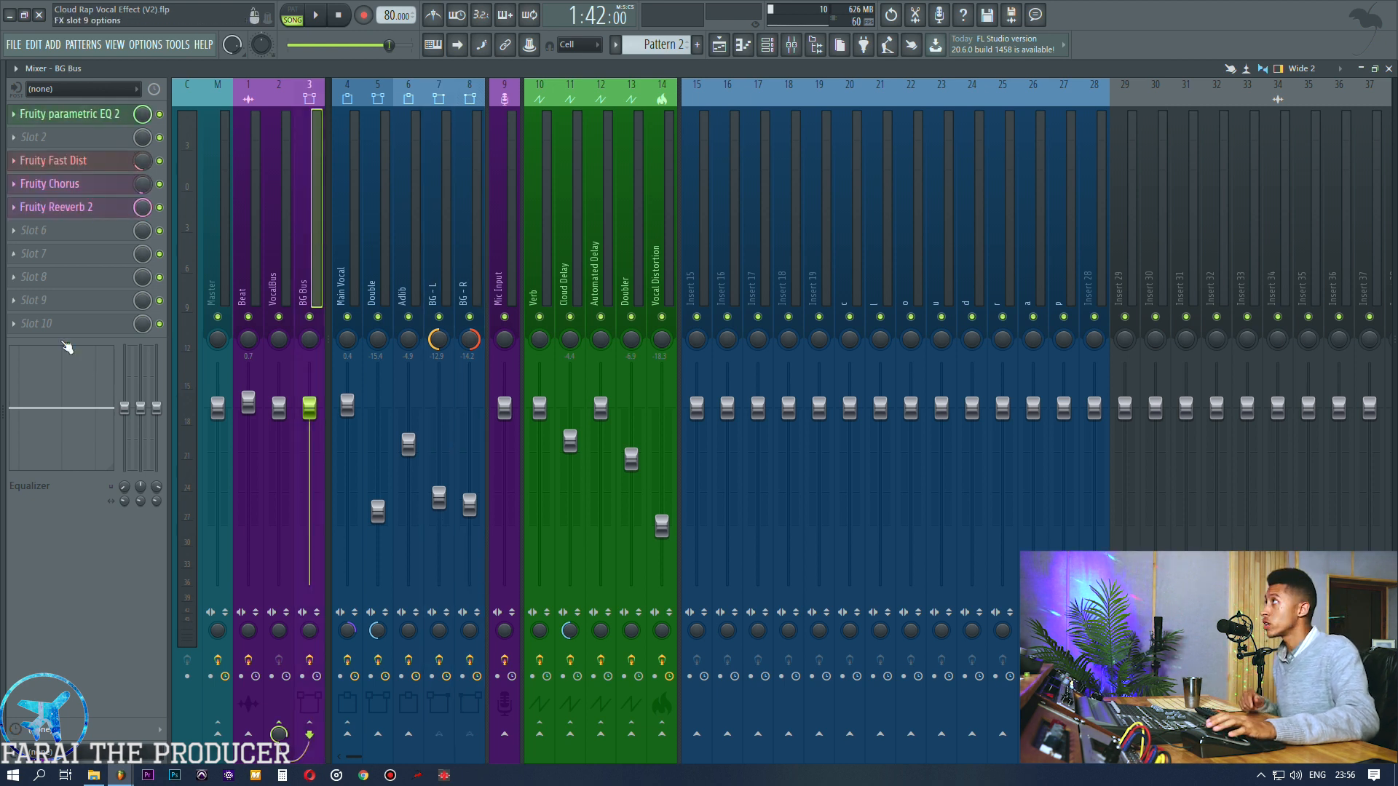
Open the BG Bus's Fruity parametric EQ 2 and Fruity Fast Dist and place their windows apart to examine both.
{"action": "left_click", "coordinate": [86, 116]}
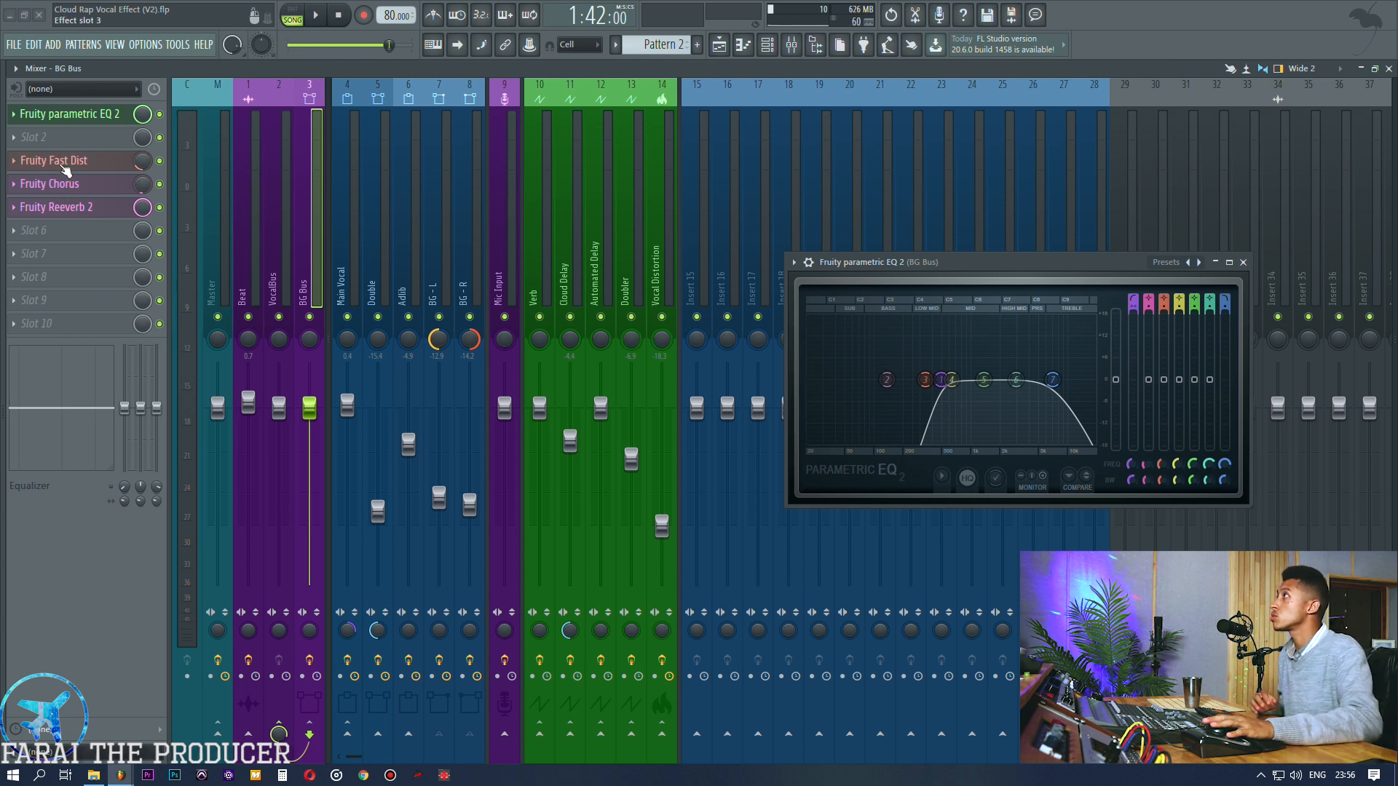
{"action": "left_click", "coordinate": [64, 167]}
{"action": "left_click_drag", "start_coordinate": [1007, 203], "coordinate": [1005, 136]}
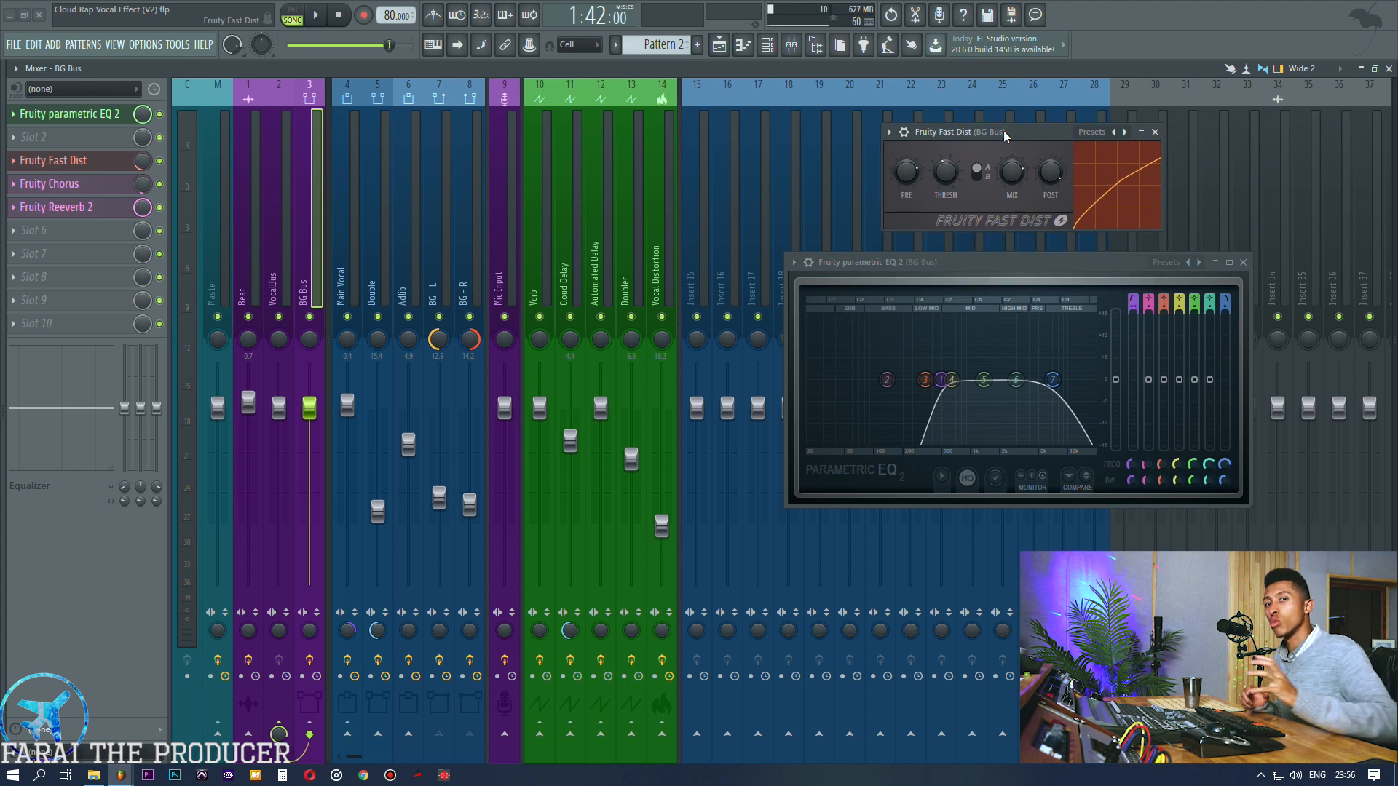
Open and close the BG Bus's Fruity Chorus and Fruity Reeverb 2 to examine their settings.
{"action": "left_click", "coordinate": [50, 185]}
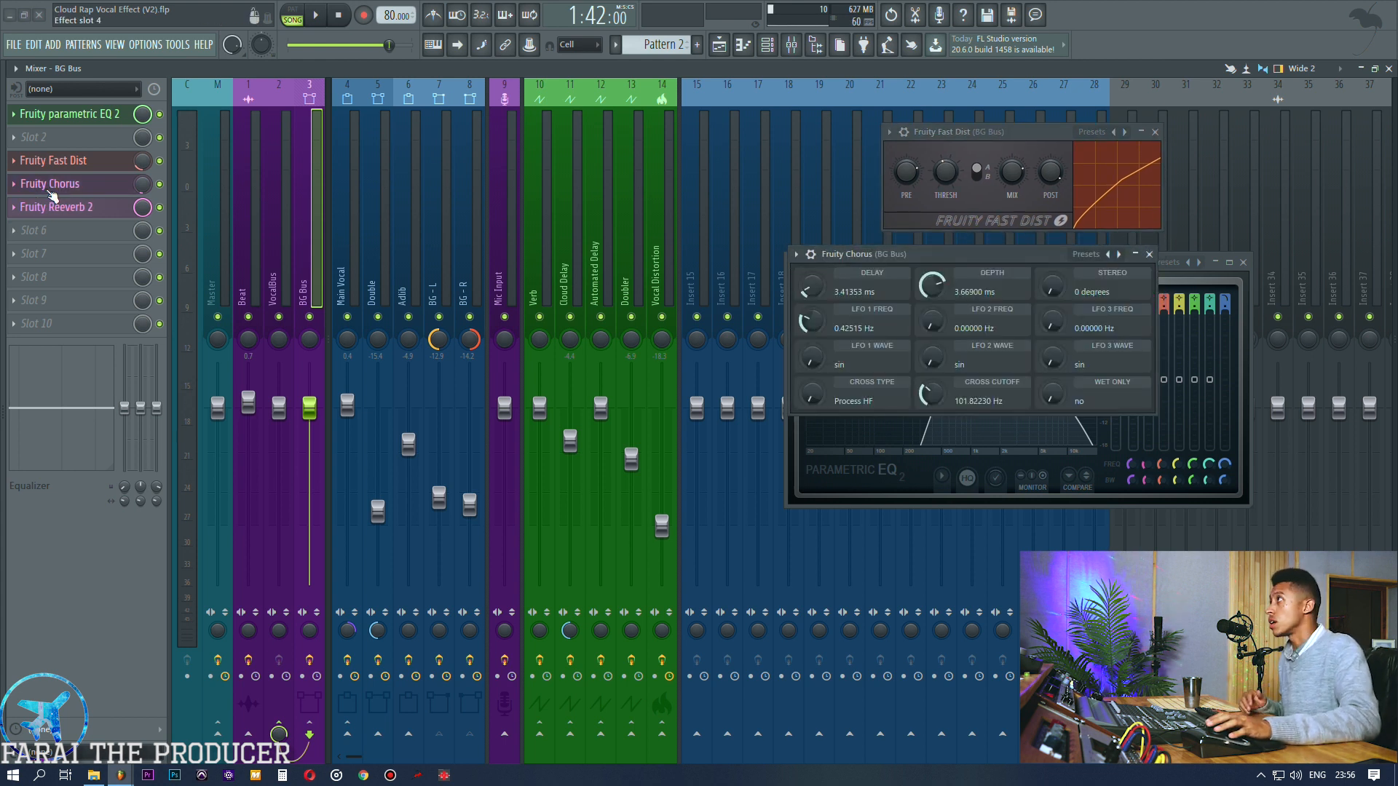
{"action": "left_click", "coordinate": [51, 186]}
{"action": "left_click", "coordinate": [55, 206]}
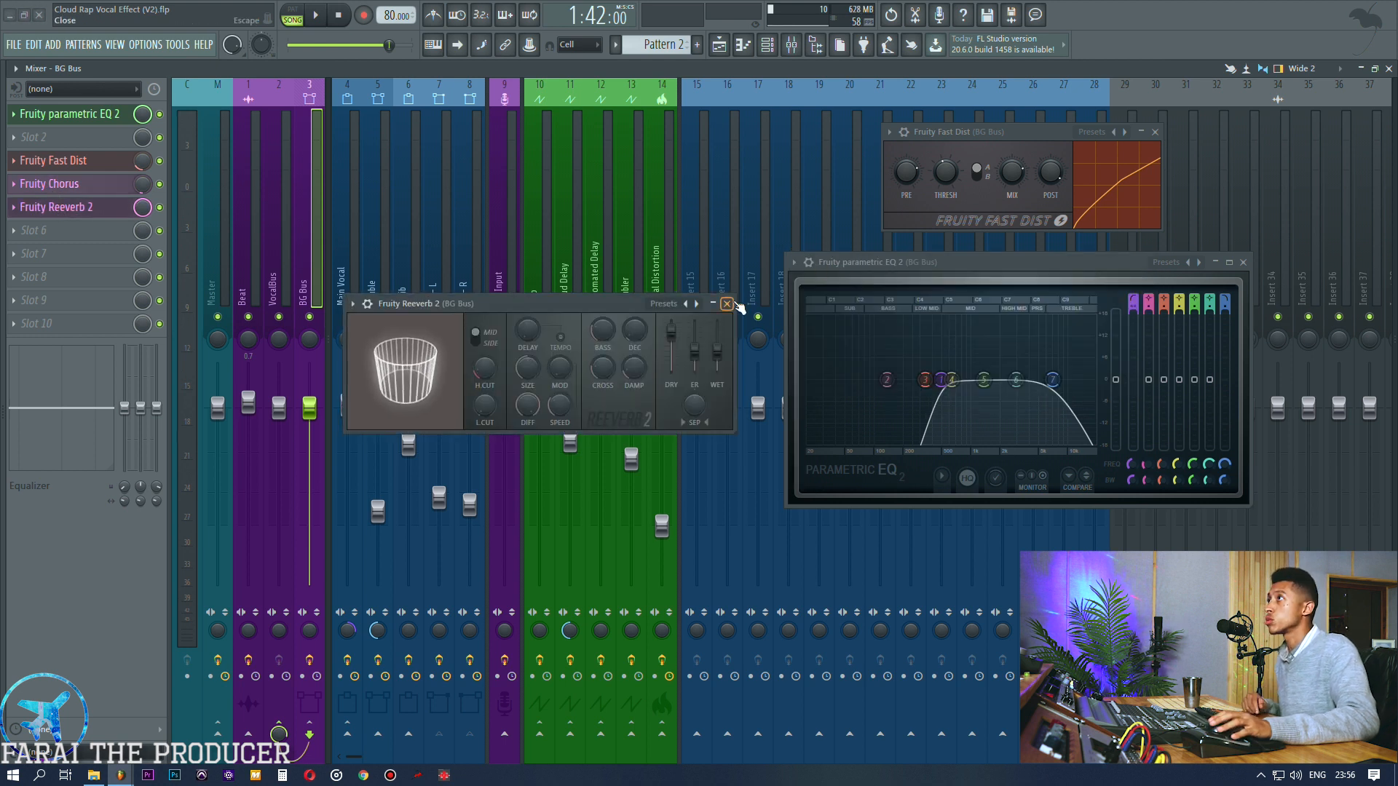
{"action": "left_click", "coordinate": [726, 304]}
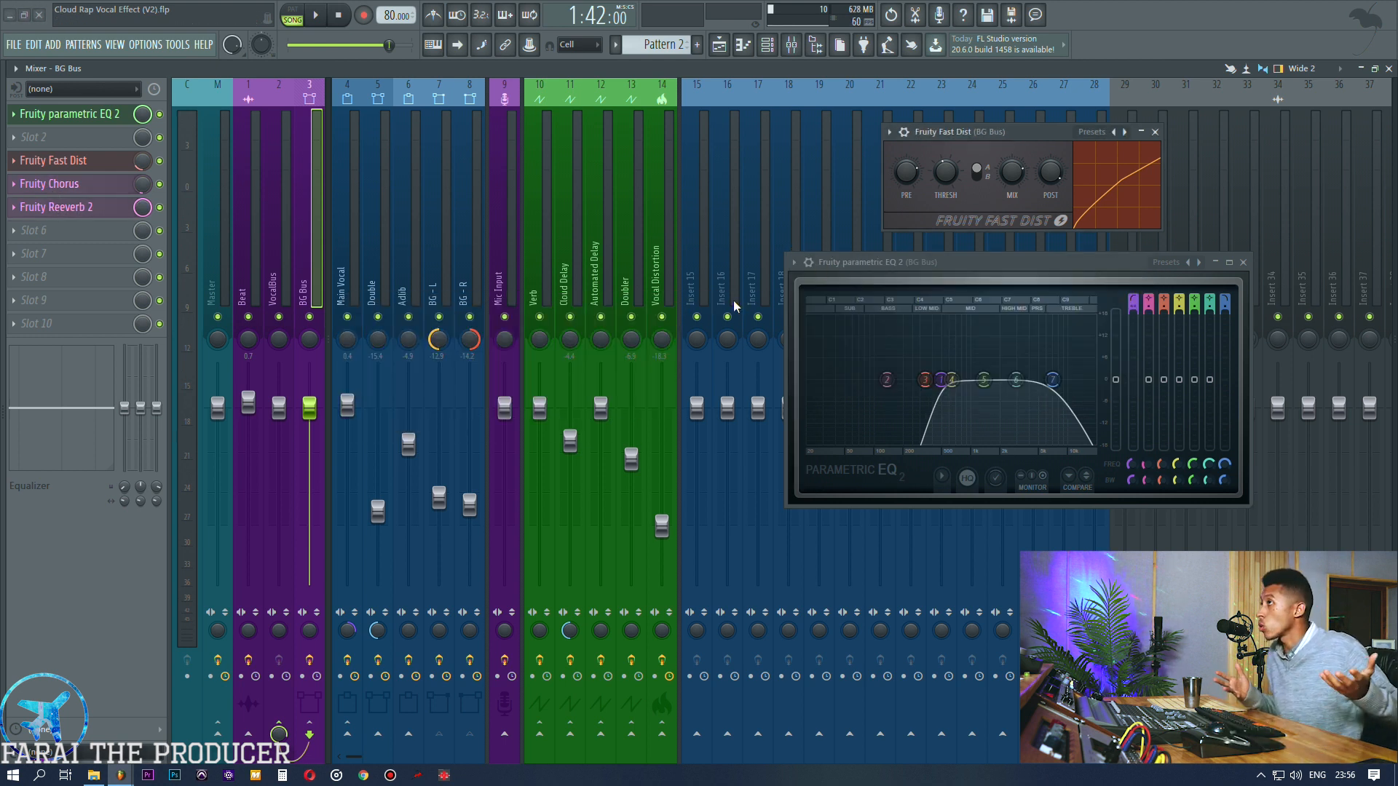